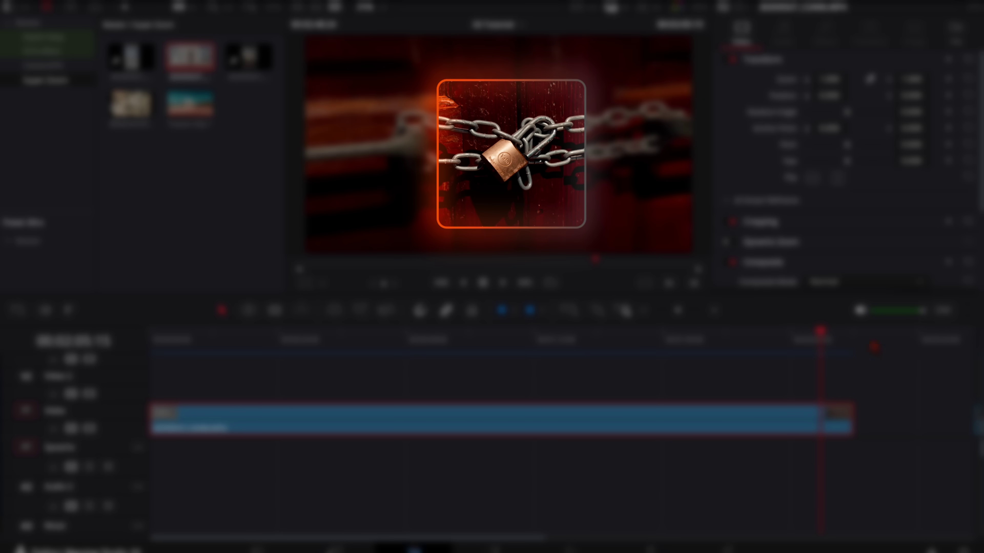
Scrub and play the church clip from the start to preview it
drag(187, 341, 153, 343)
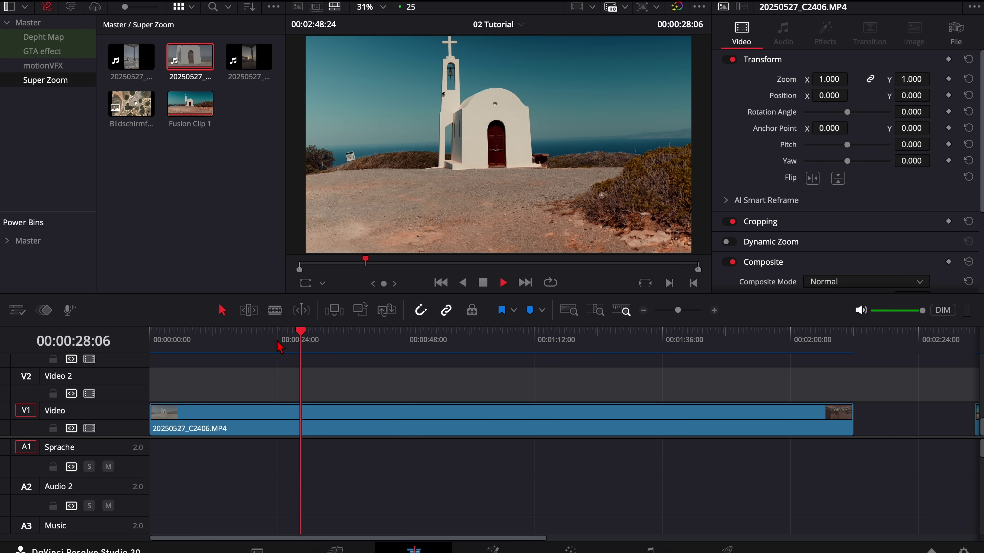
key(Home)
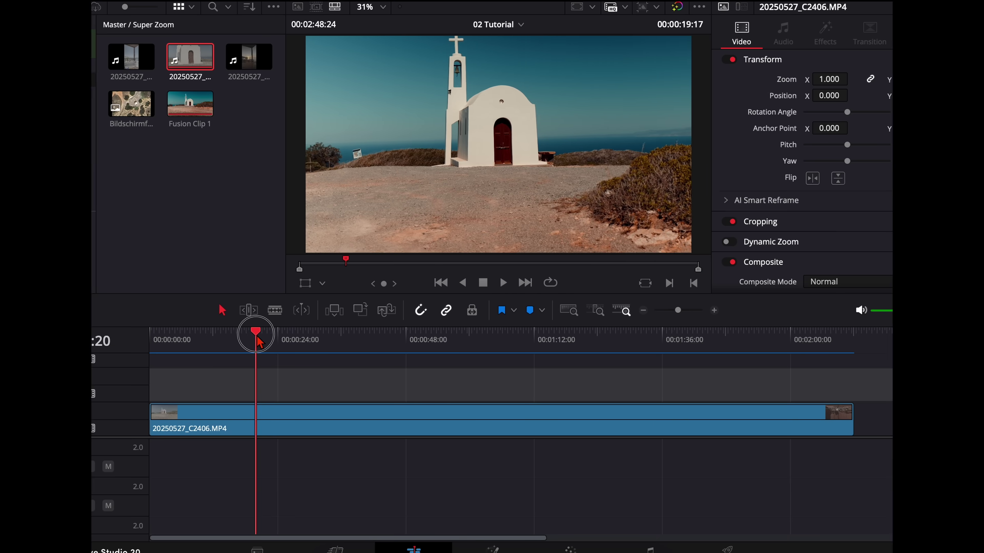
drag(255, 336, 186, 341)
key(space)
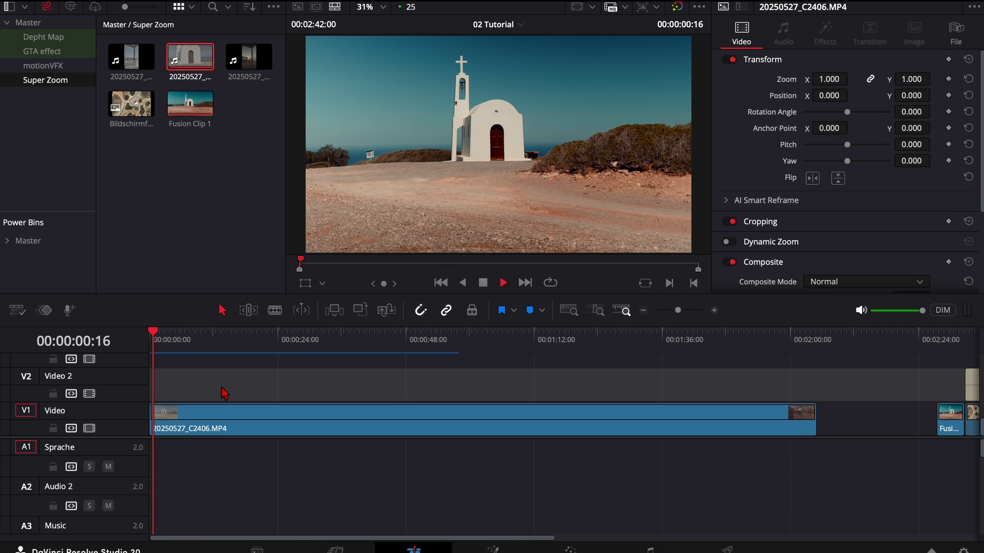
Ripple-trim the church clip at successive cut points into short pieces approaching the door
scroll(221, 392, up, 2)
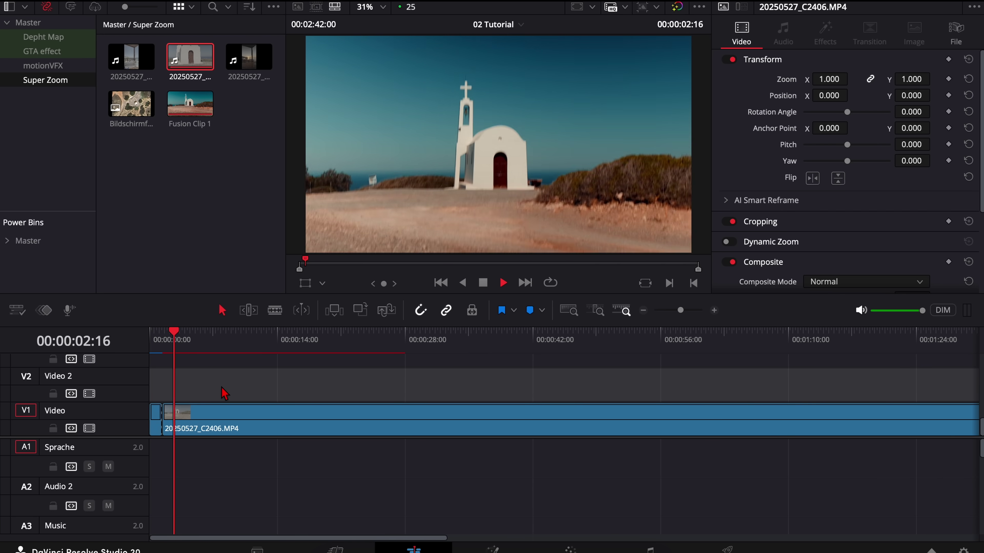
click(196, 340)
drag(198, 346, 302, 345)
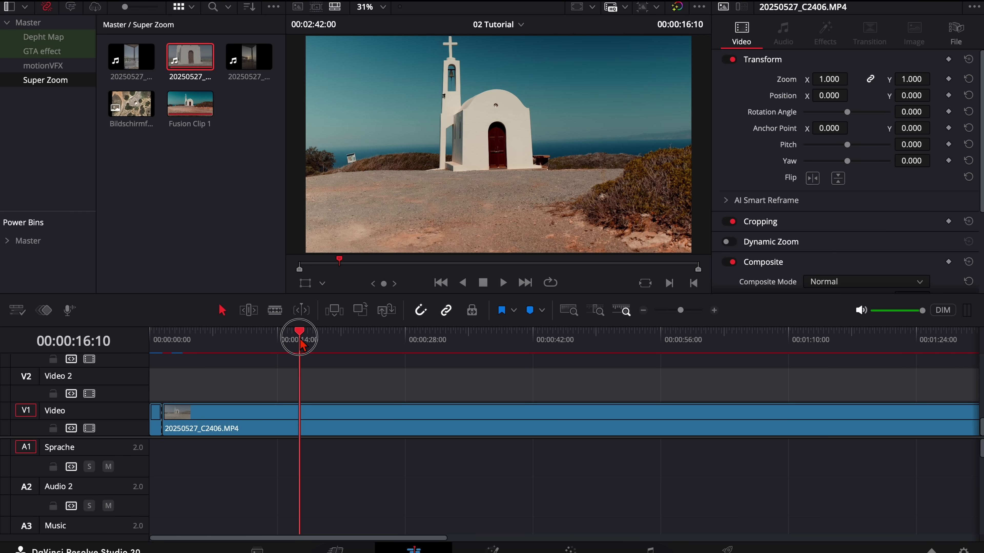
key(Up)
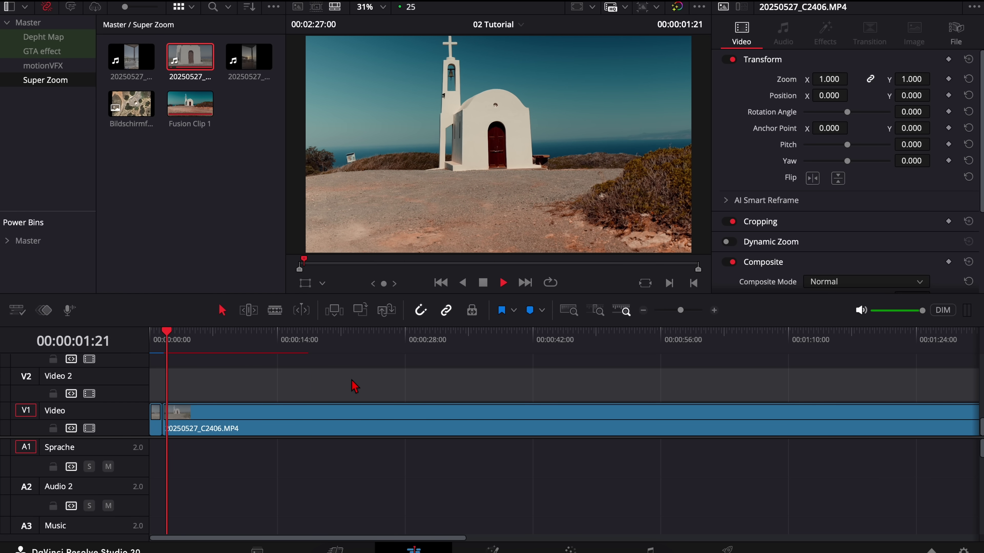
drag(219, 340, 401, 345)
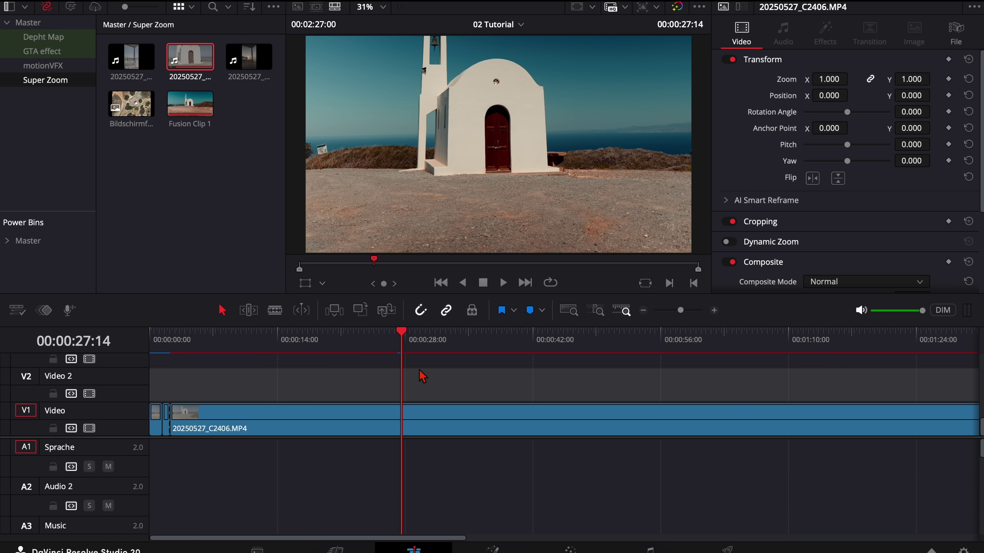
key(super+shift+bracketleft)
key(space)
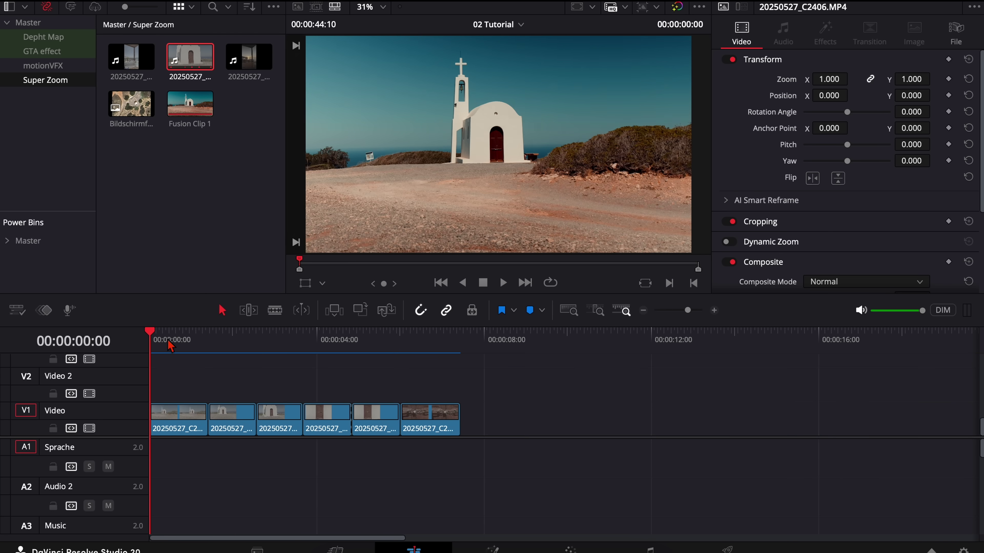
Turn the first church clip into a freeze frame via Change Clip Speed
drag(162, 343, 136, 384)
right_click(183, 428)
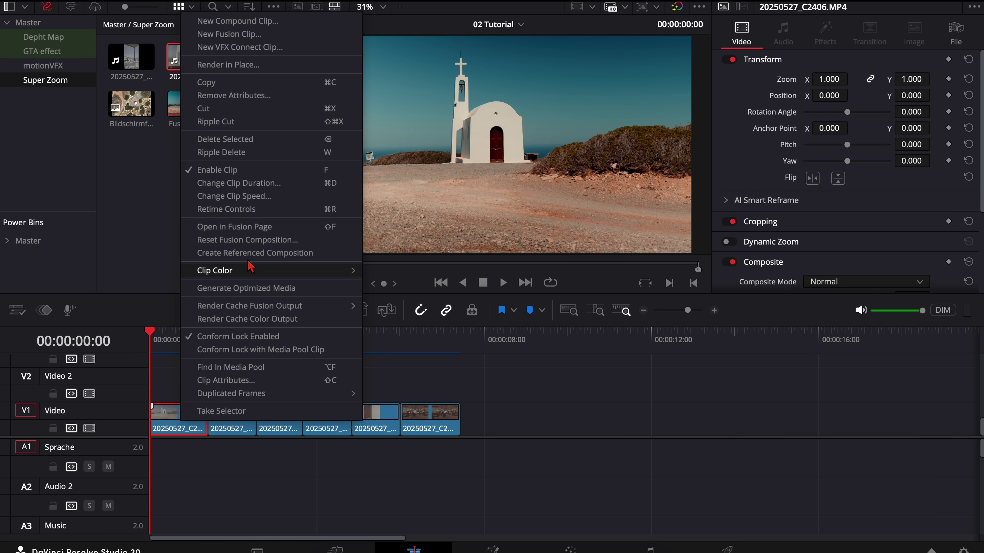
click(272, 196)
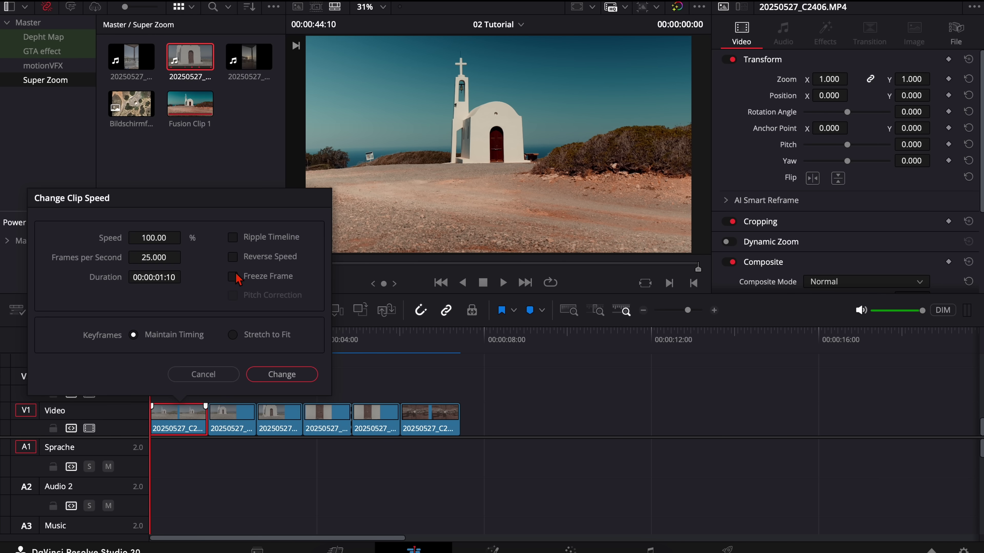
click(282, 374)
click(209, 347)
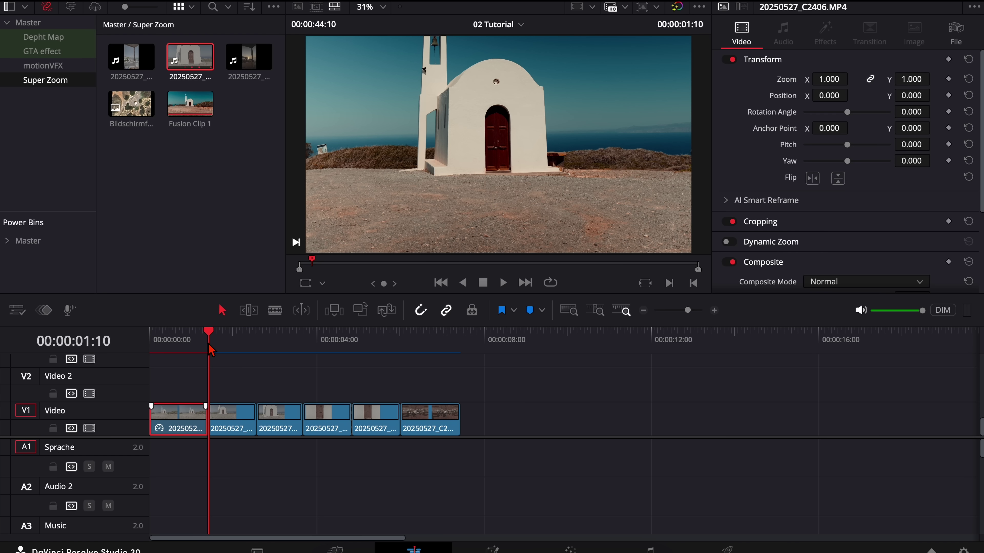
Freeze the second and third church clips using the R clip-speed shortcut
key(r)
click(286, 277)
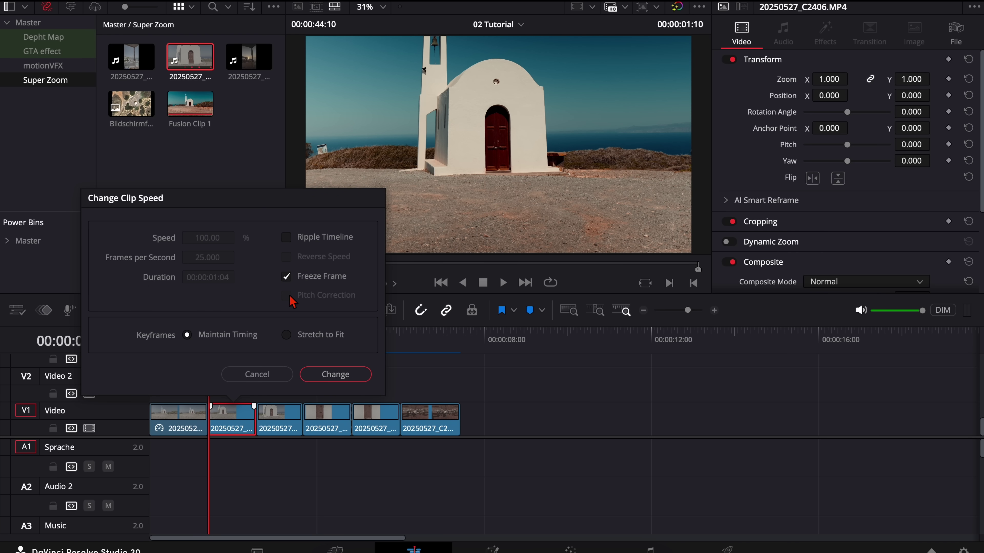
click(328, 375)
click(258, 346)
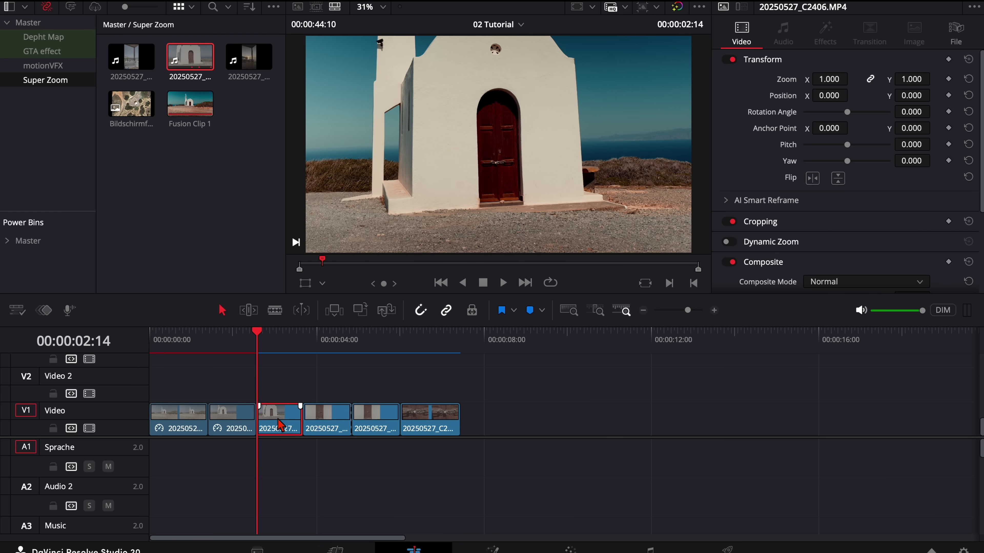
key(r)
click(335, 272)
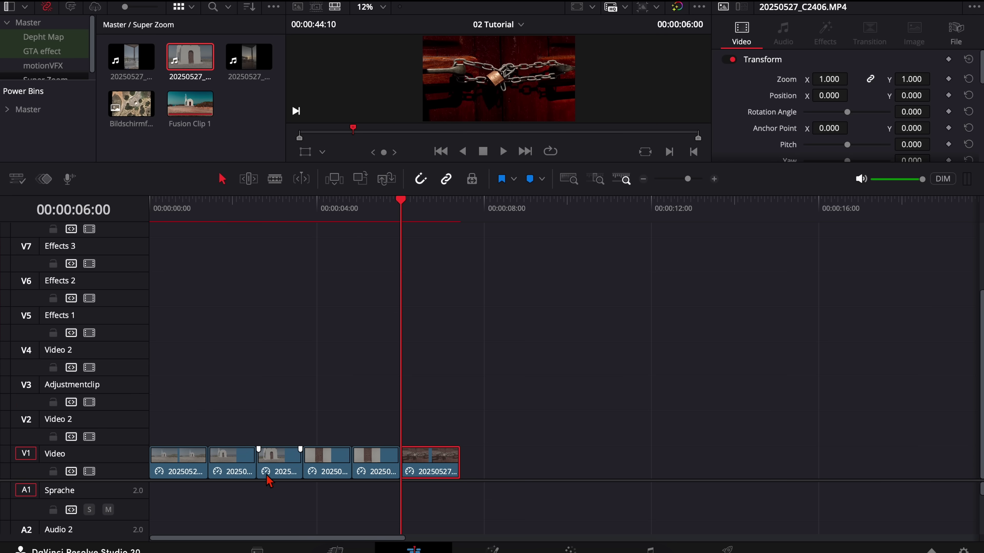
Stack the freeze frames on tracks V2–V6 at zero, select all, and park the playhead at 00:00:08:08
drag(244, 471, 184, 436)
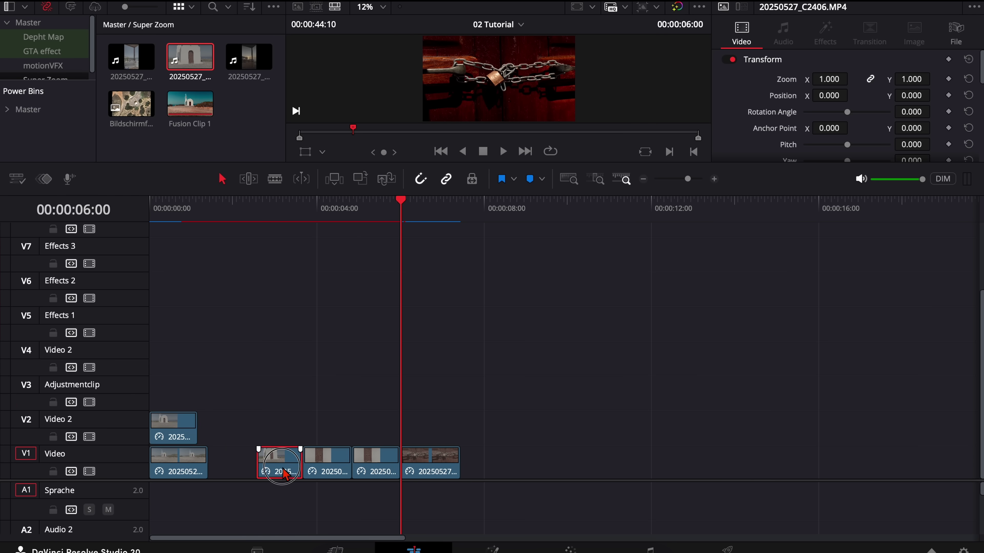
drag(284, 473, 163, 365)
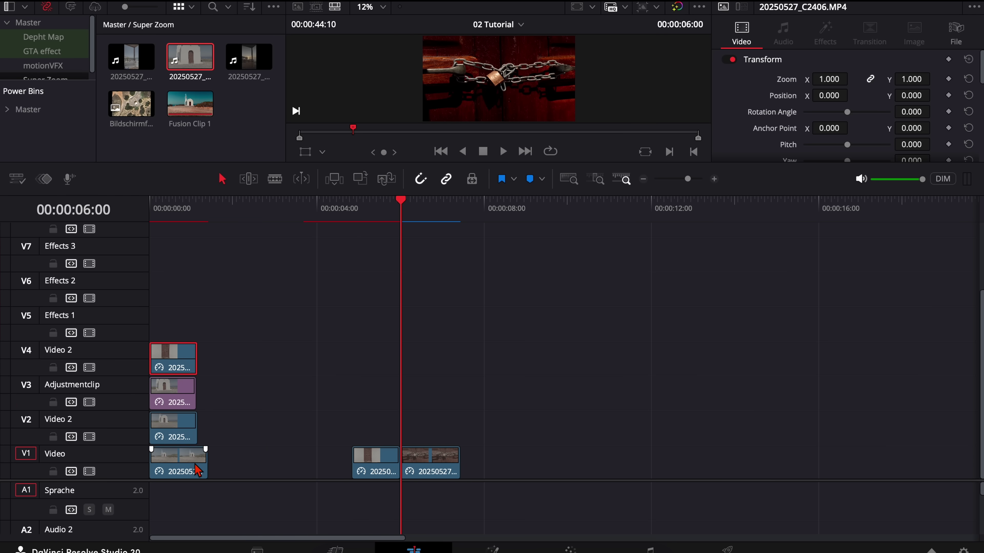
drag(375, 470, 149, 322)
drag(426, 469, 174, 295)
drag(178, 258, 535, 474)
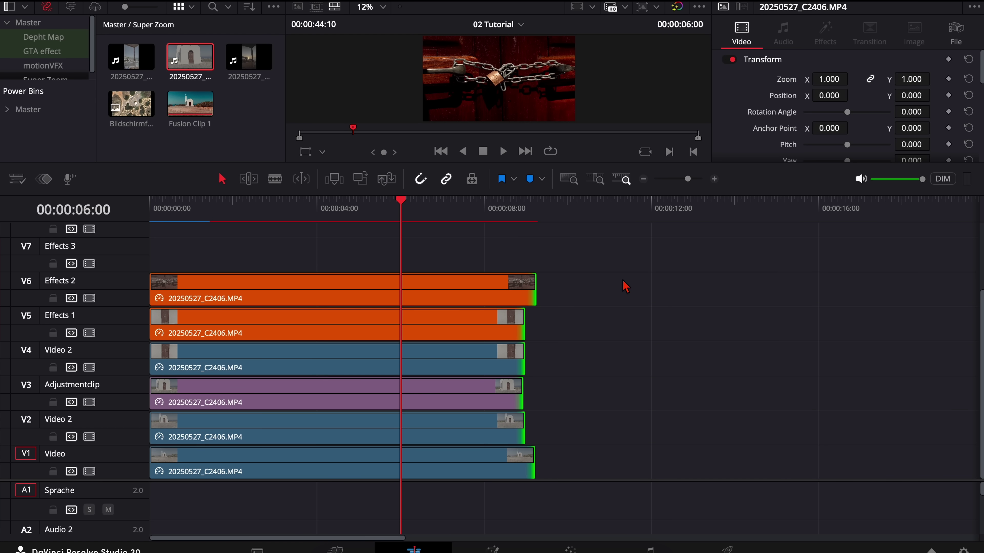
click(498, 212)
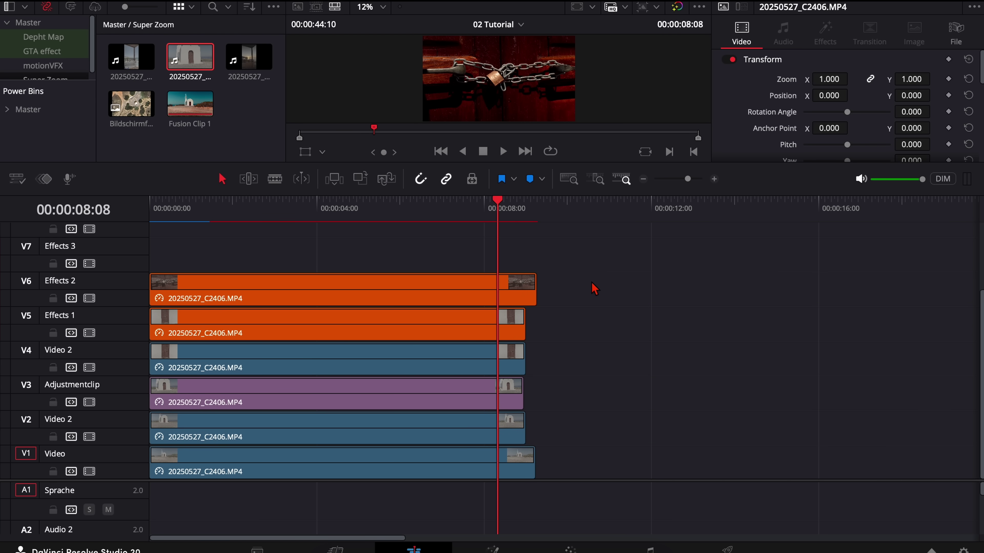
Trim all six clips to end at 08:08, combine them into a Fusion clip, and delete Background1
key(shift+])
drag(279, 246, 366, 537)
right_click(370, 467)
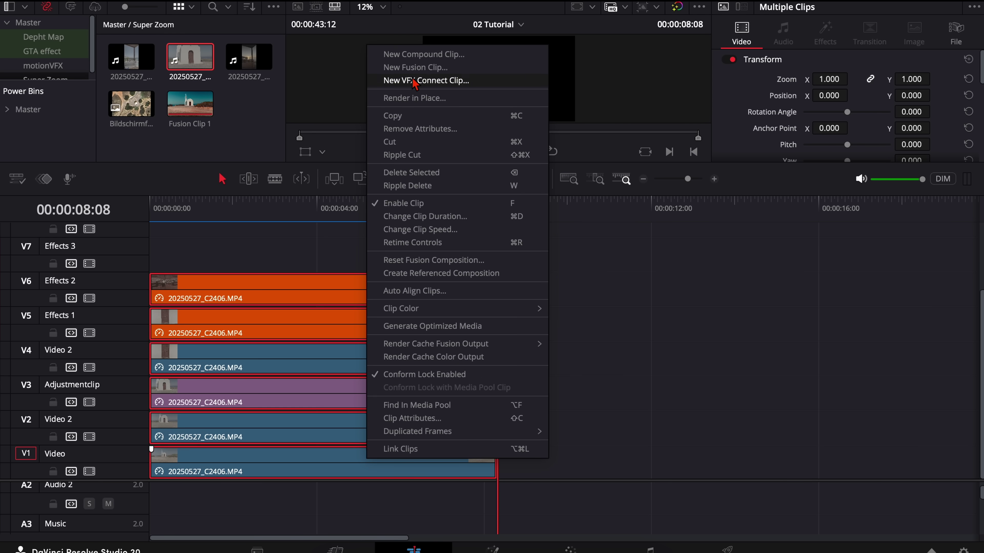
click(426, 67)
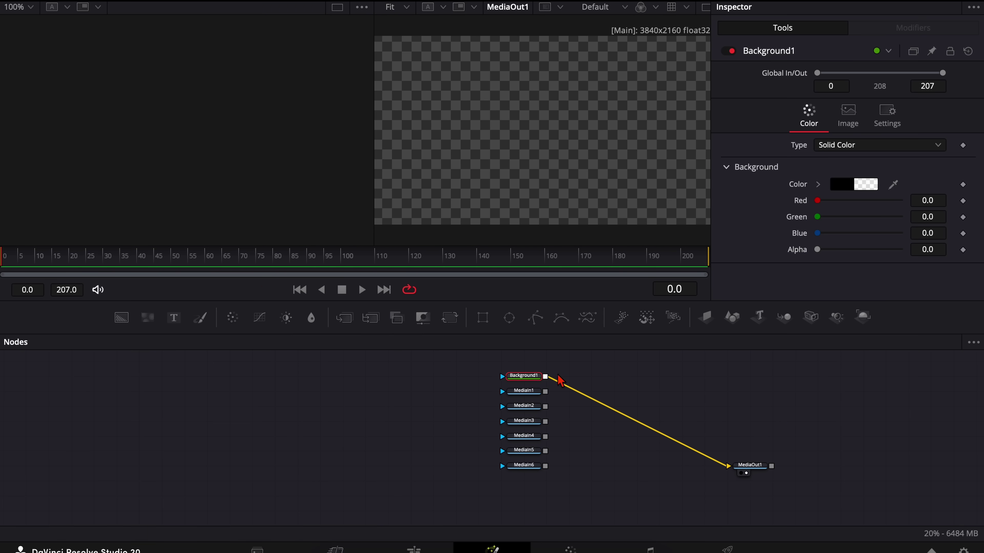
click(523, 377)
key(Delete)
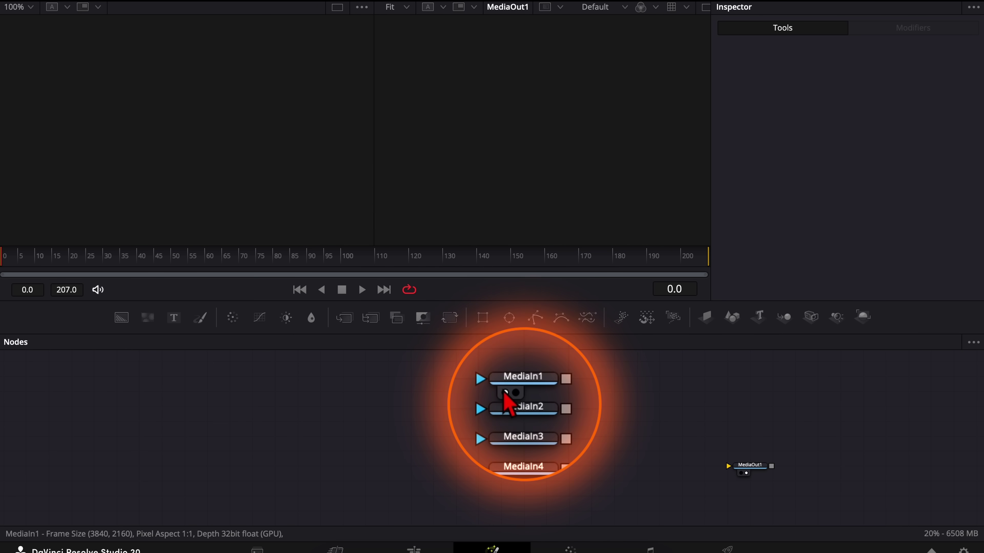
Preview MediaIn1–MediaIn3, moving MediaIn1 lower left and MediaIn3 beside MediaIn2
click(515, 399)
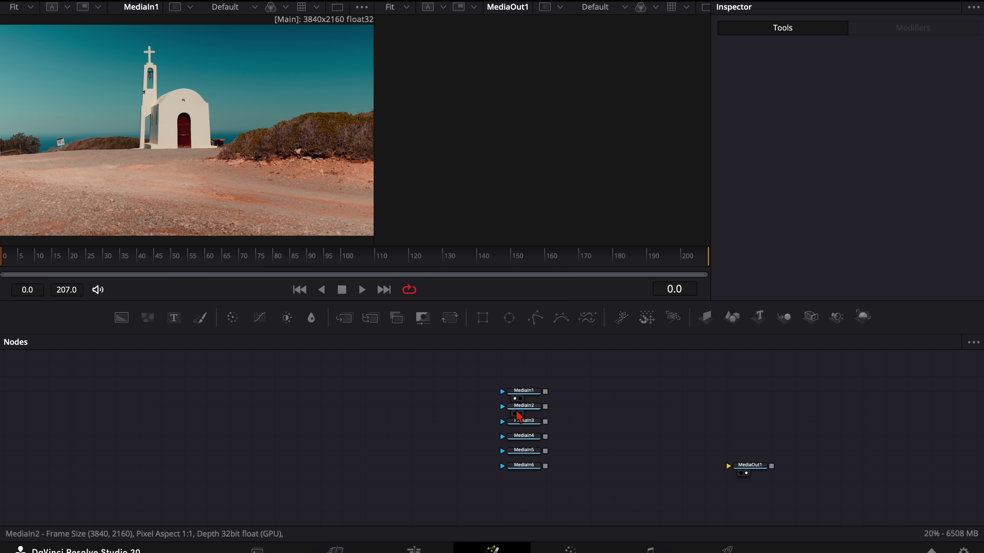
click(515, 414)
click(515, 398)
drag(495, 394, 359, 470)
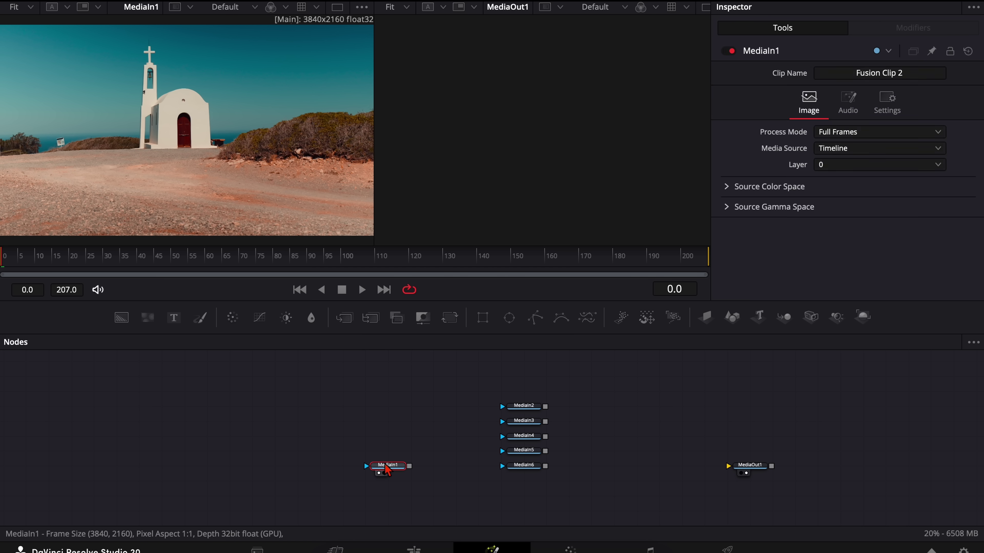
click(515, 413)
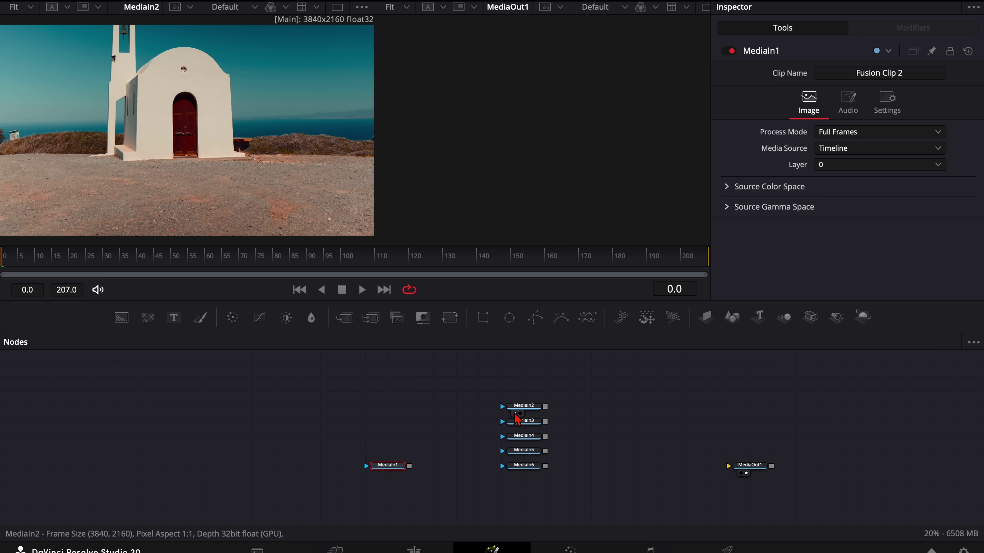
click(461, 406)
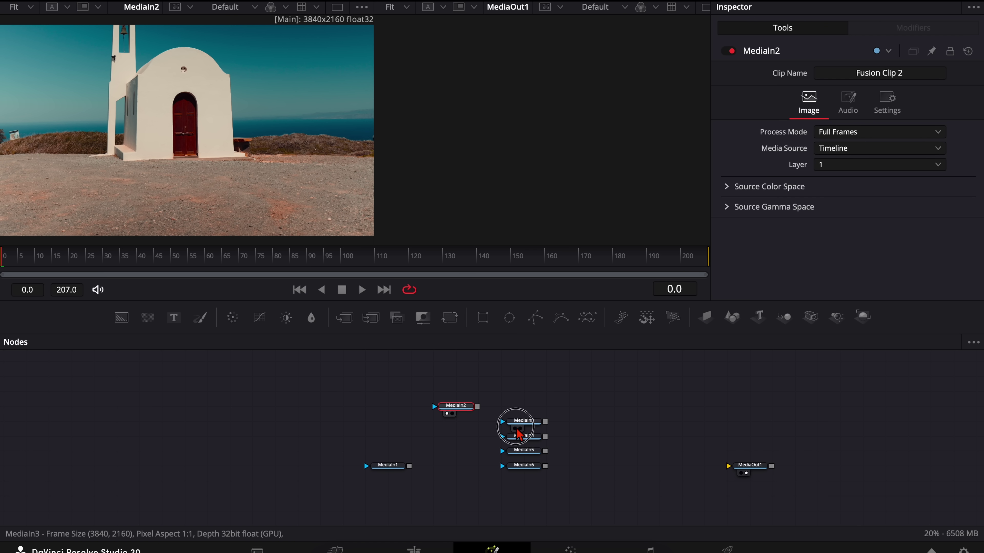
click(513, 428)
click(528, 420)
drag(528, 421, 527, 407)
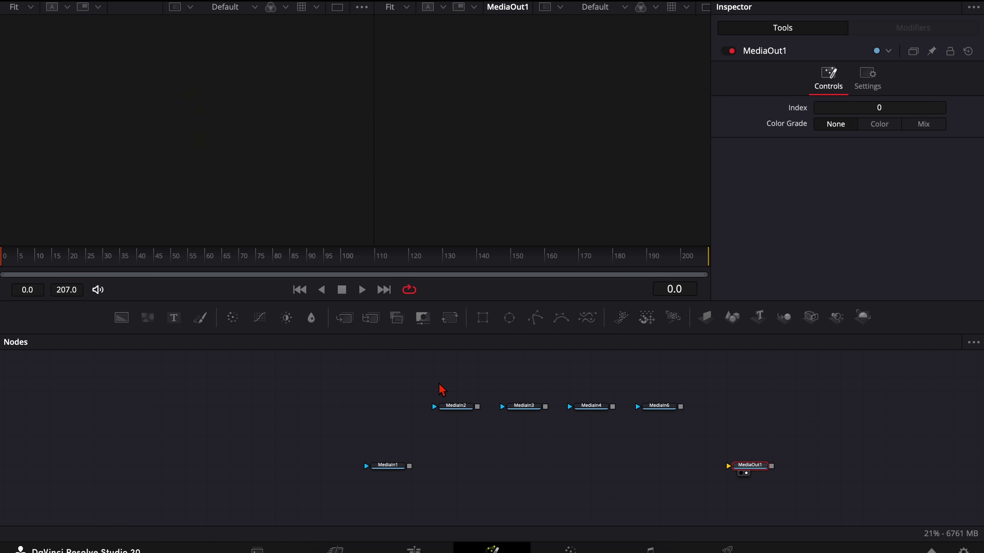
Preview MediaIn2, MediaIn3, MediaIn4, the MediaIn6 padlock close-up and the empty output, then select MediaIn1
click(445, 407)
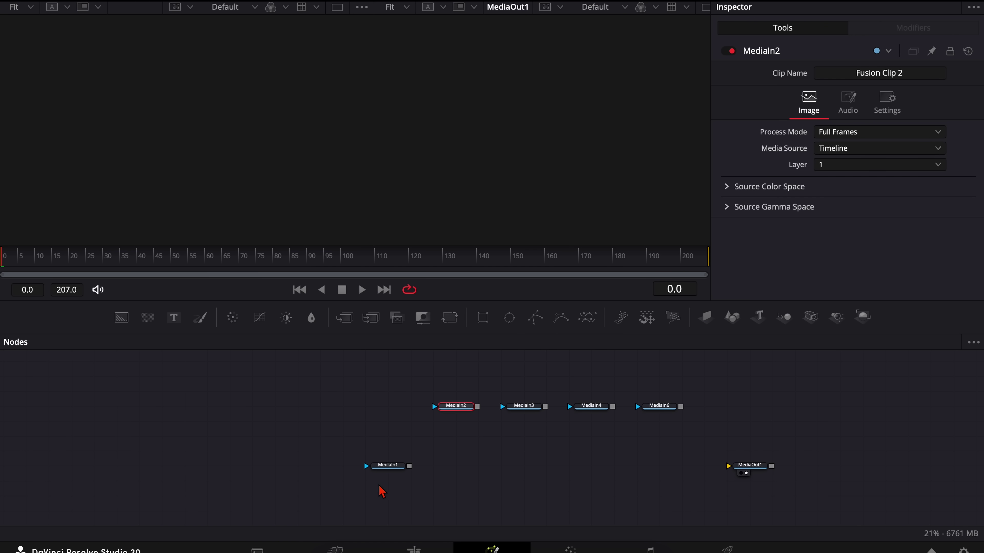
click(379, 473)
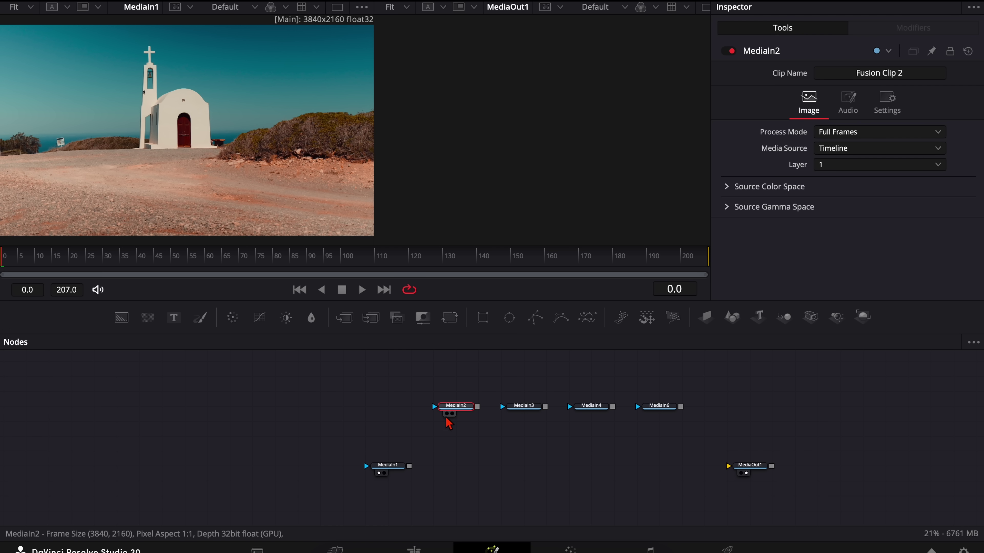
click(445, 414)
click(520, 414)
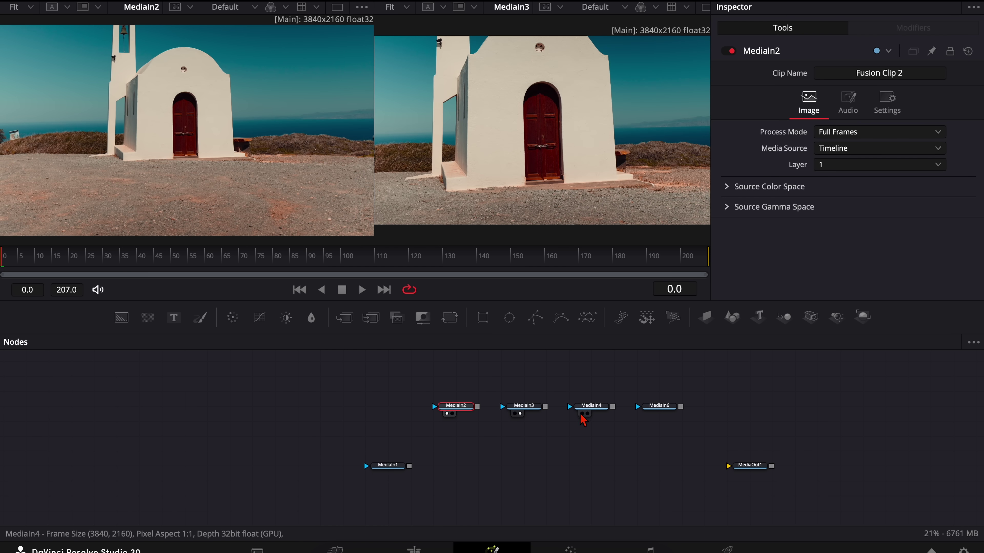
click(582, 413)
click(650, 414)
click(388, 466)
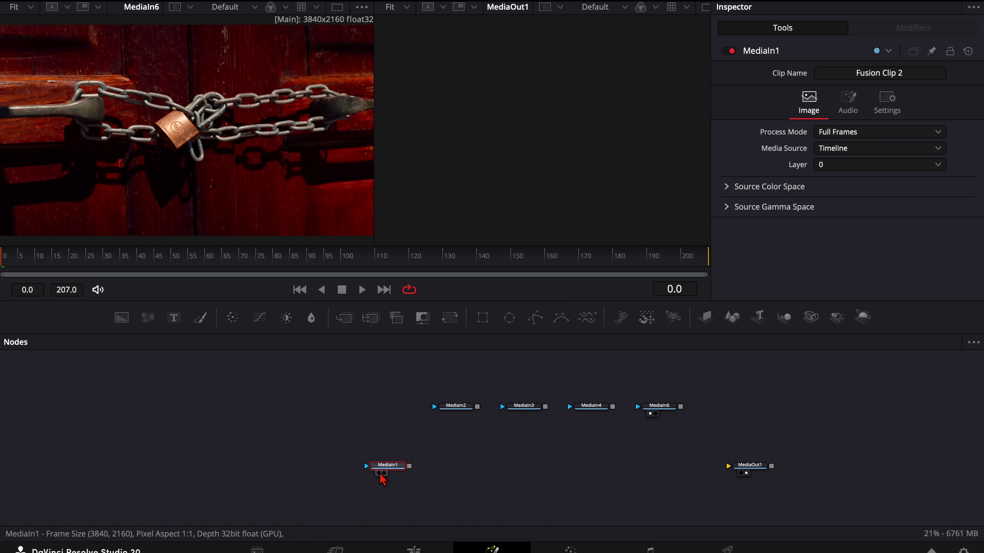
Wire MediaIn1 to MediaOut1 and merge MediaIn2 over it via Merge1 at Blend 0.528
click(379, 473)
drag(410, 467, 751, 466)
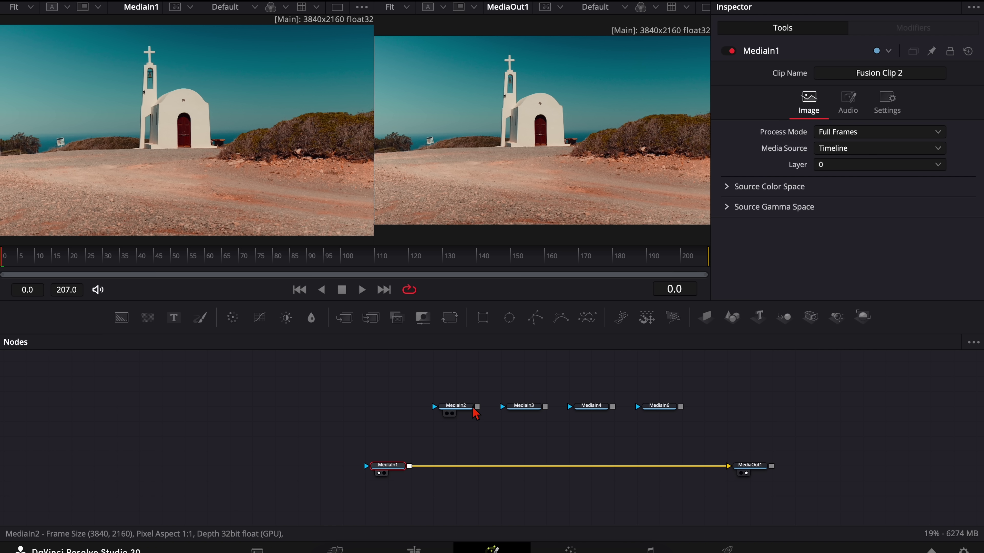
drag(477, 407, 409, 470)
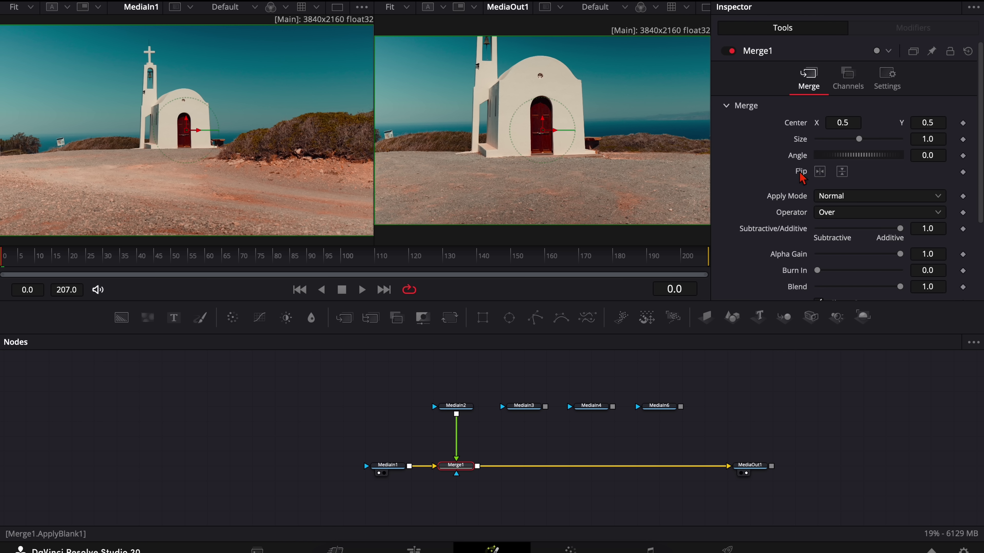
click(889, 78)
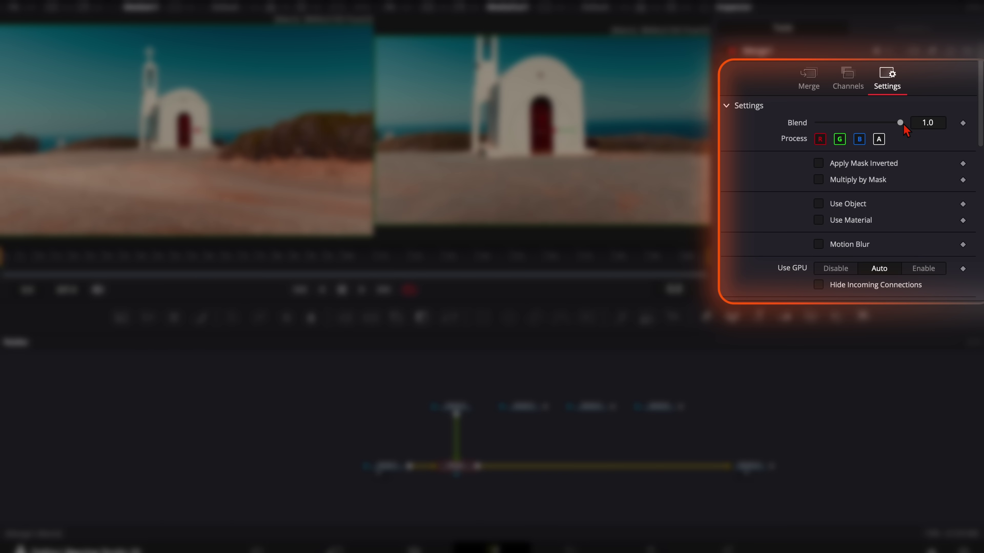
drag(890, 126, 864, 125)
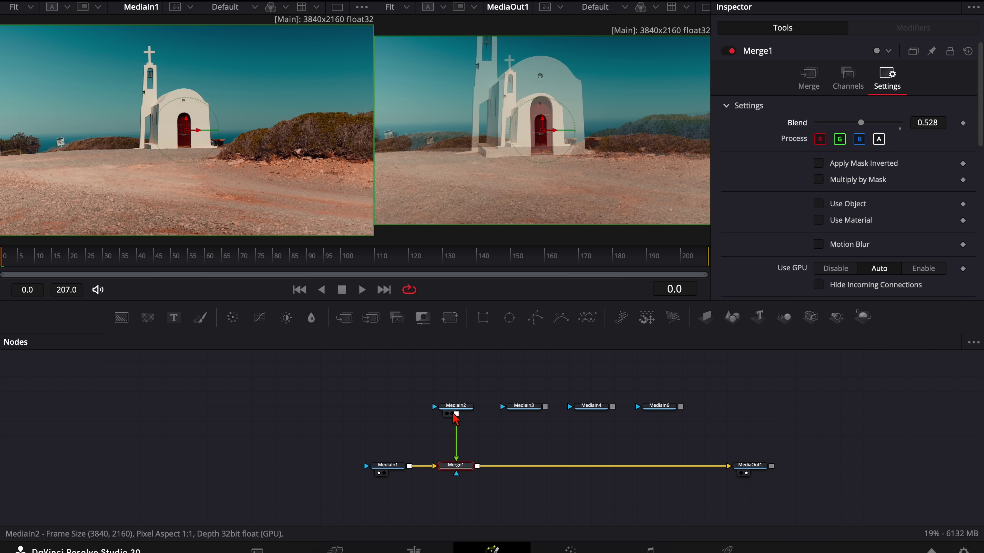
click(445, 409)
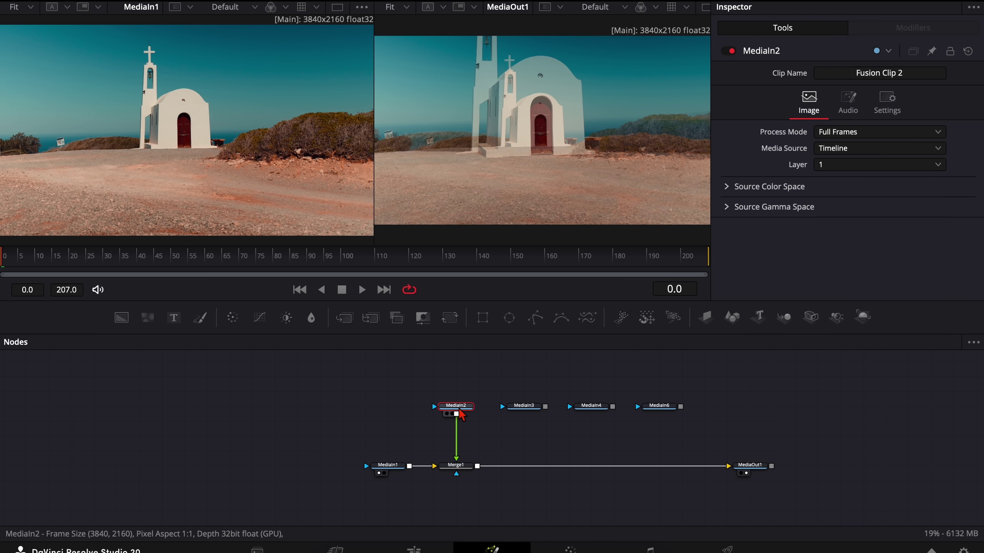
key(shift+space)
Add a Transform after MediaIn2 and shrink its Size to 0.584
text(trans)
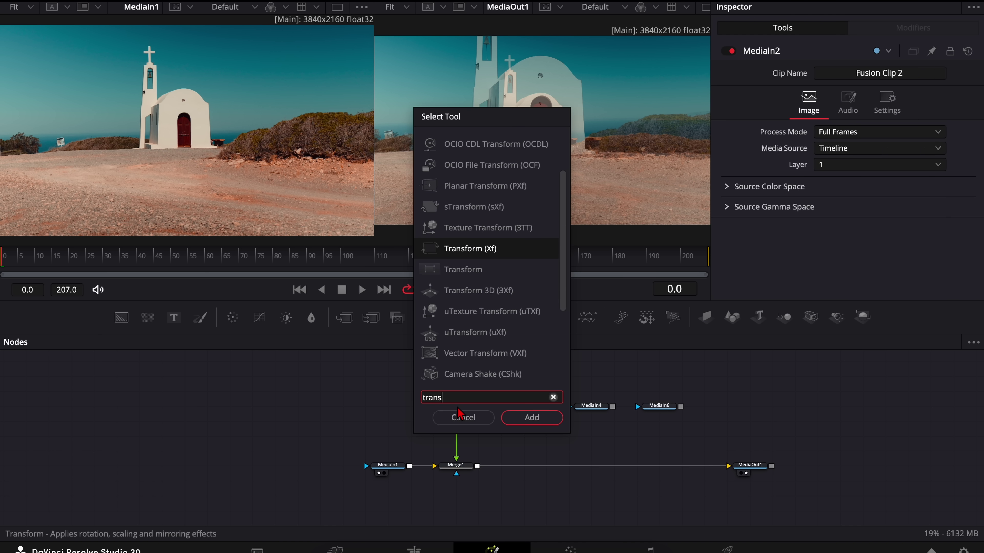
key(Return)
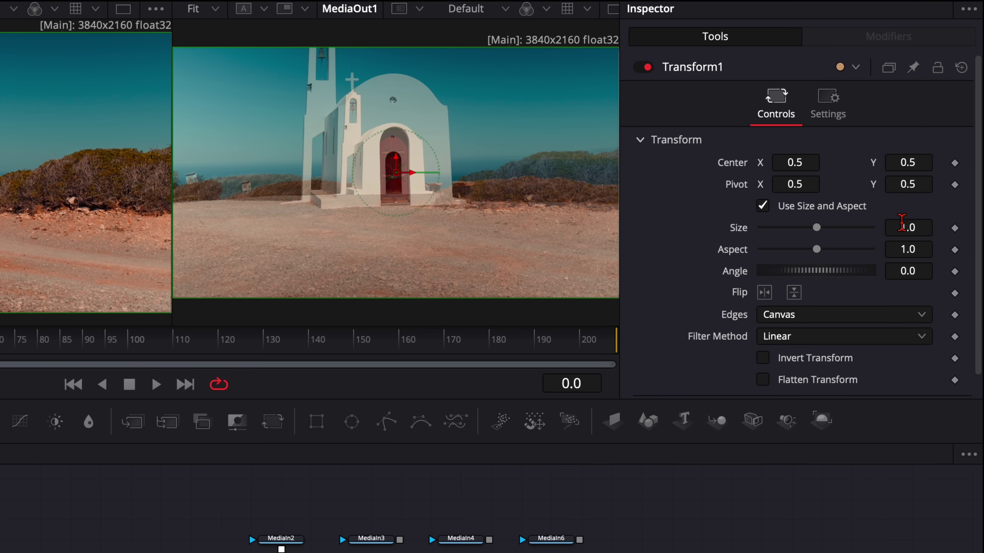
drag(901, 223, 550, 233)
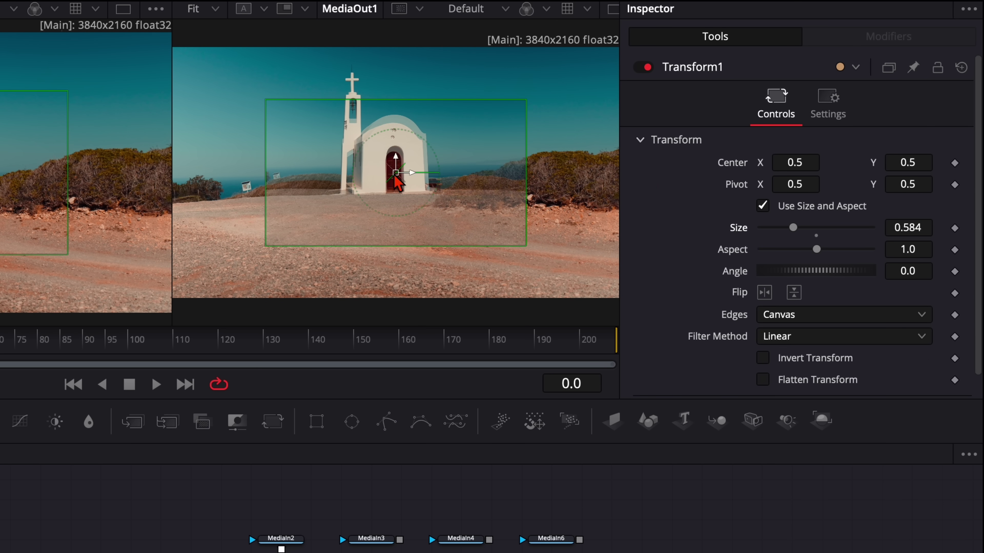
scroll(395, 176, up, 5)
scroll(395, 179, up, 3)
scroll(395, 179, down, 2)
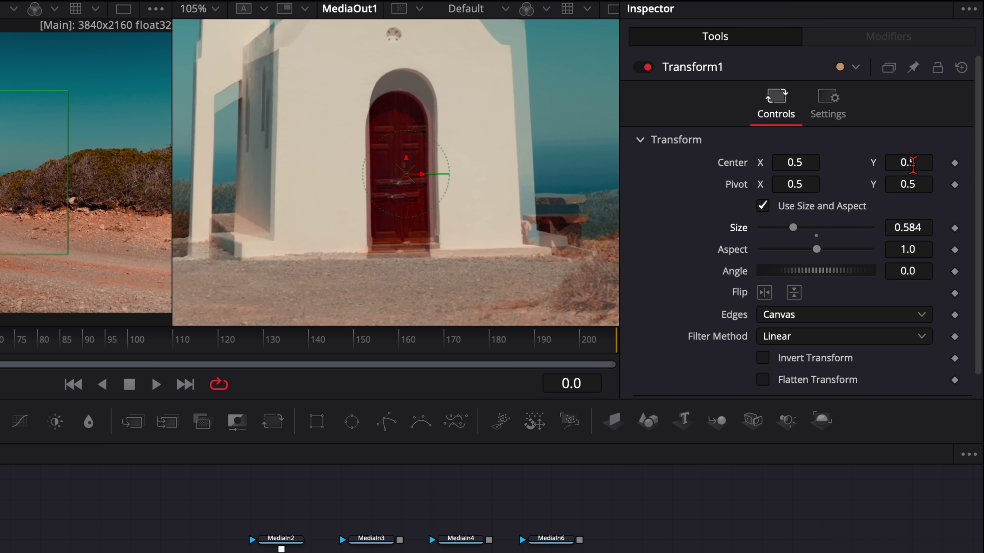
Set Transform1 Center to 0.4968, 0.4859 so the doors line up
drag(912, 165, 905, 162)
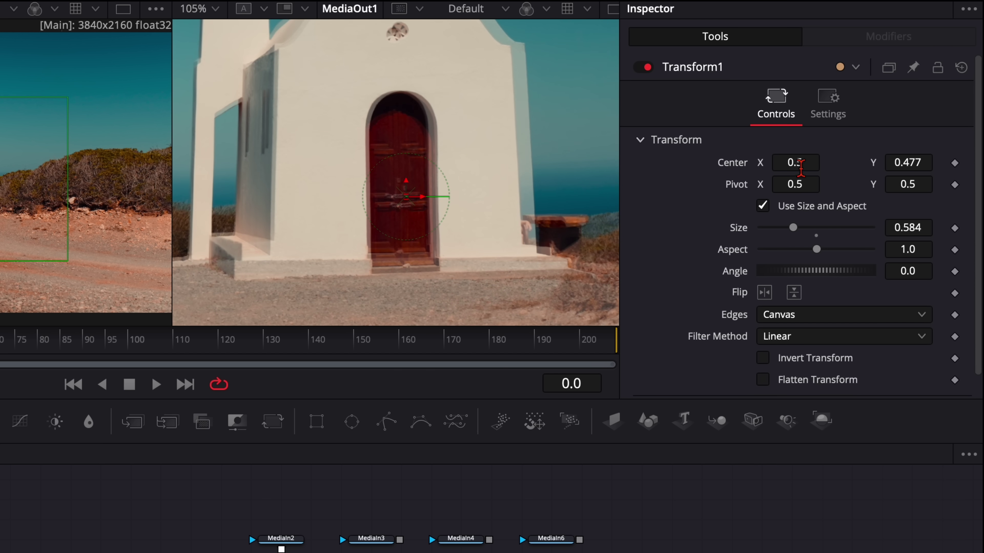
drag(801, 163, 802, 163)
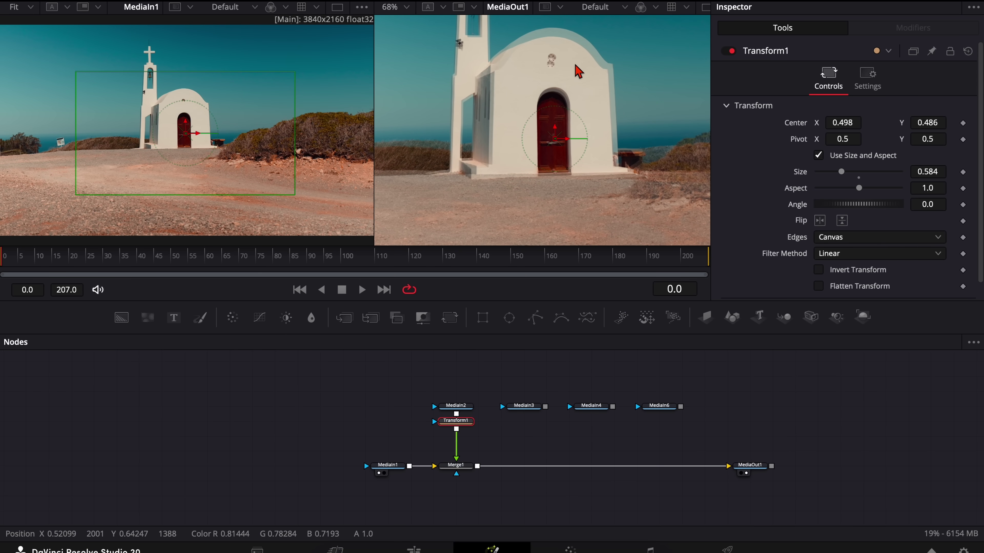
scroll(569, 143, up, 8)
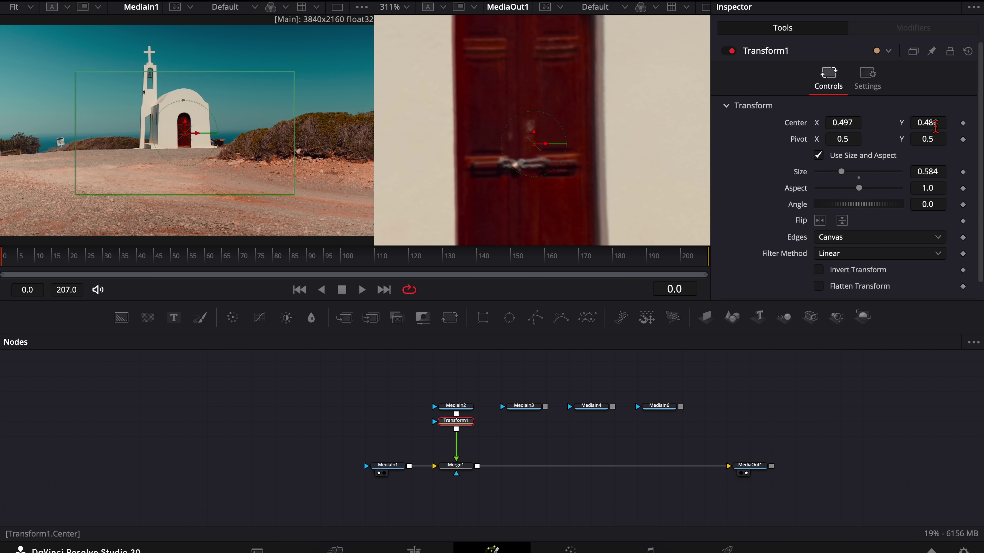
drag(935, 125, 928, 122)
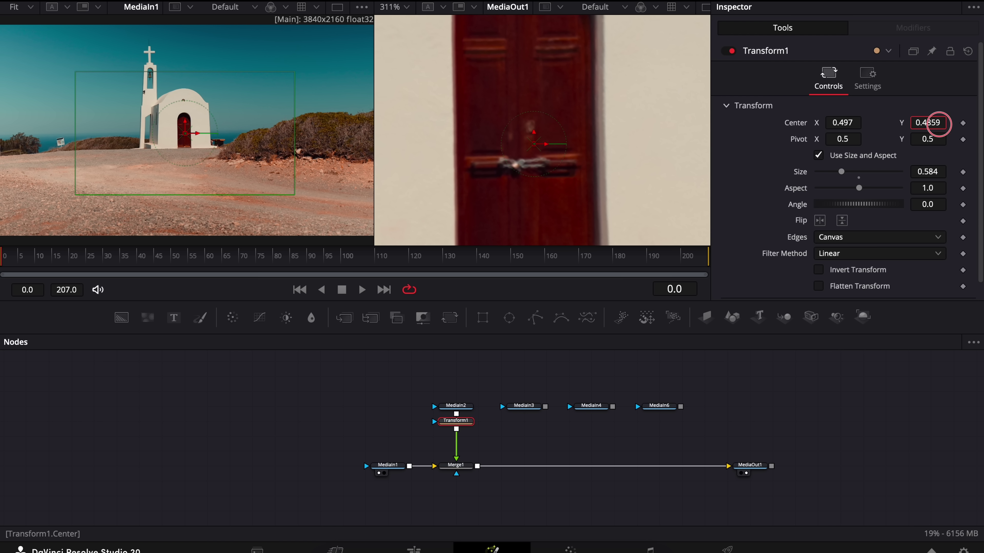
drag(849, 123, 846, 120)
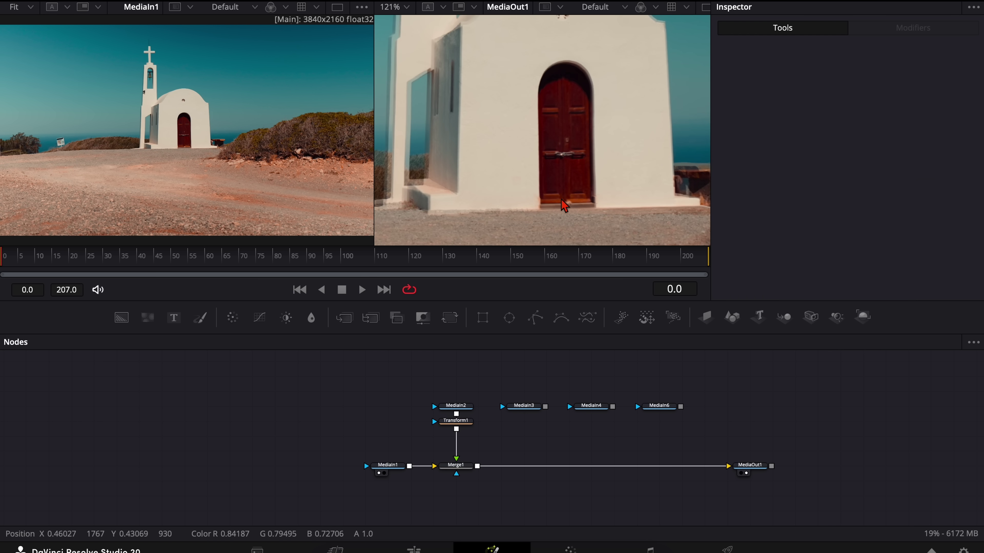
Restore Merge1 Blend to 1.0
click(457, 463)
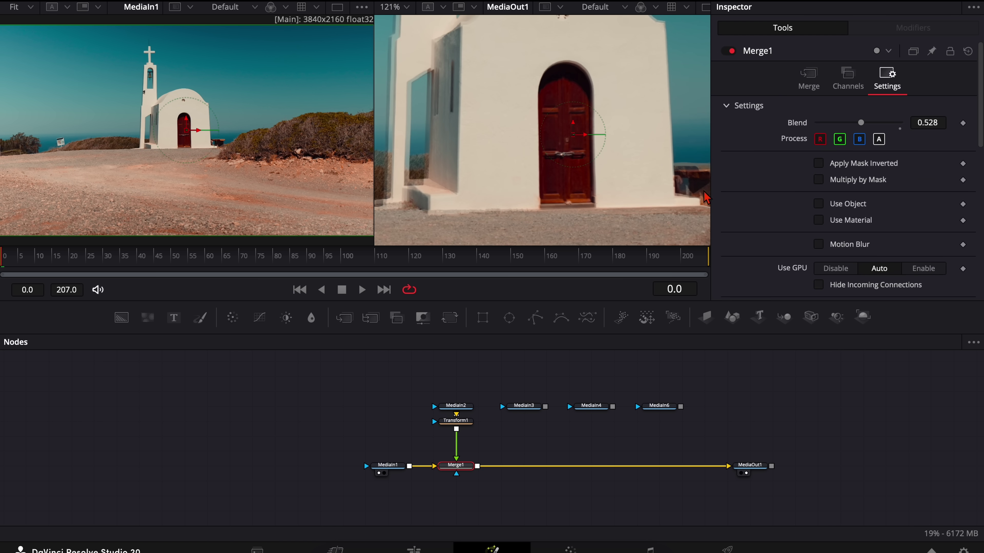
drag(858, 125, 927, 132)
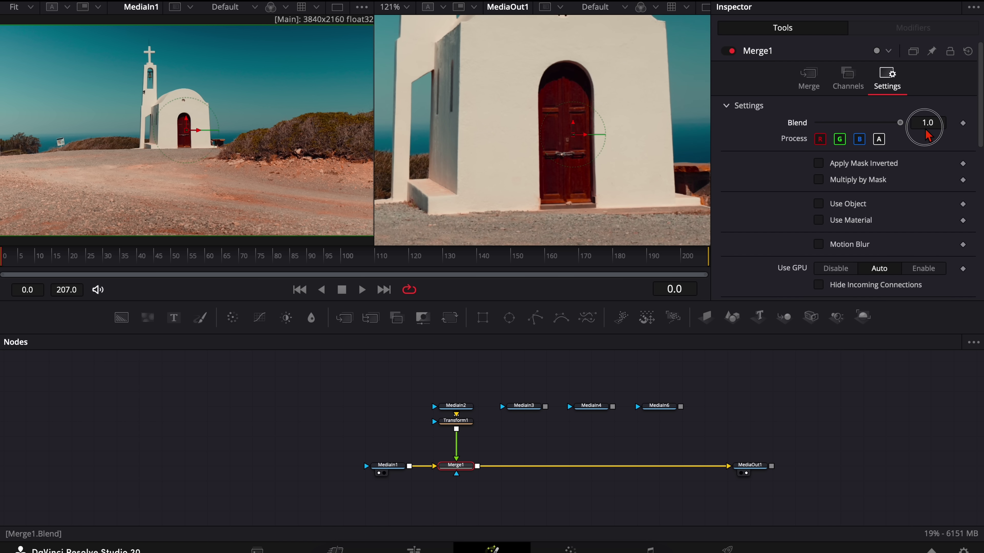
scroll(557, 37, down, 4)
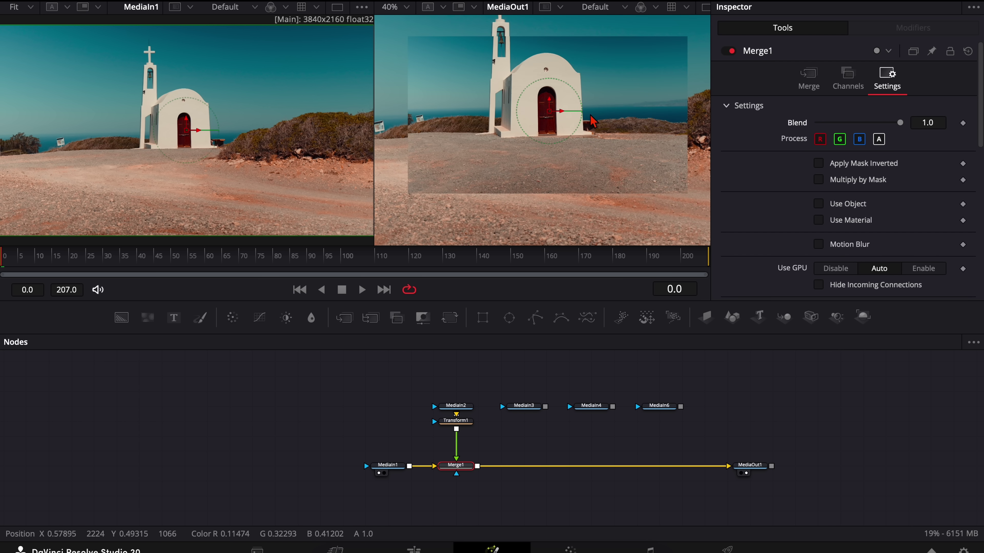
scroll(592, 120, up, 2)
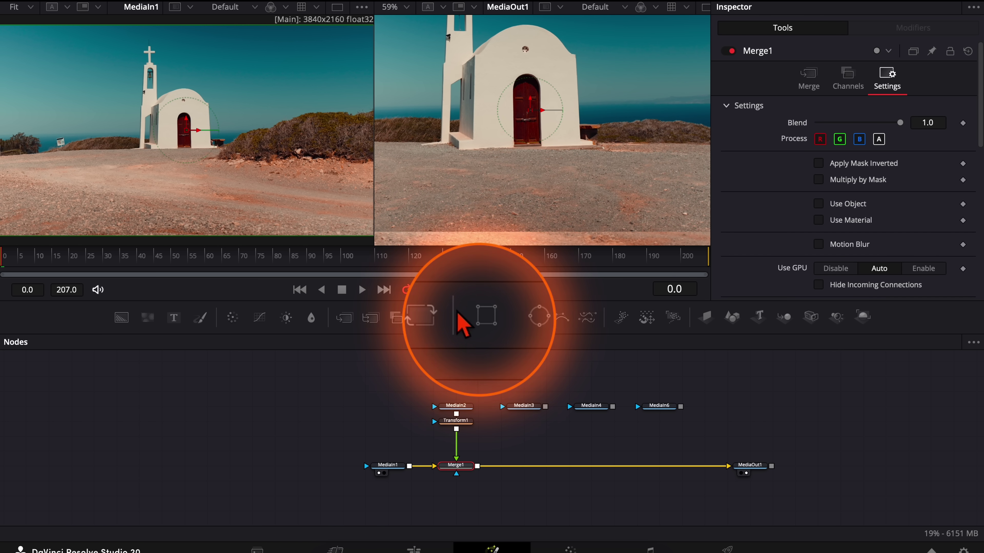
Mask MediaIn2 with a Rectangle: Soft Edge 0.1197, Width 0.205, Height 0.425
drag(482, 319, 456, 405)
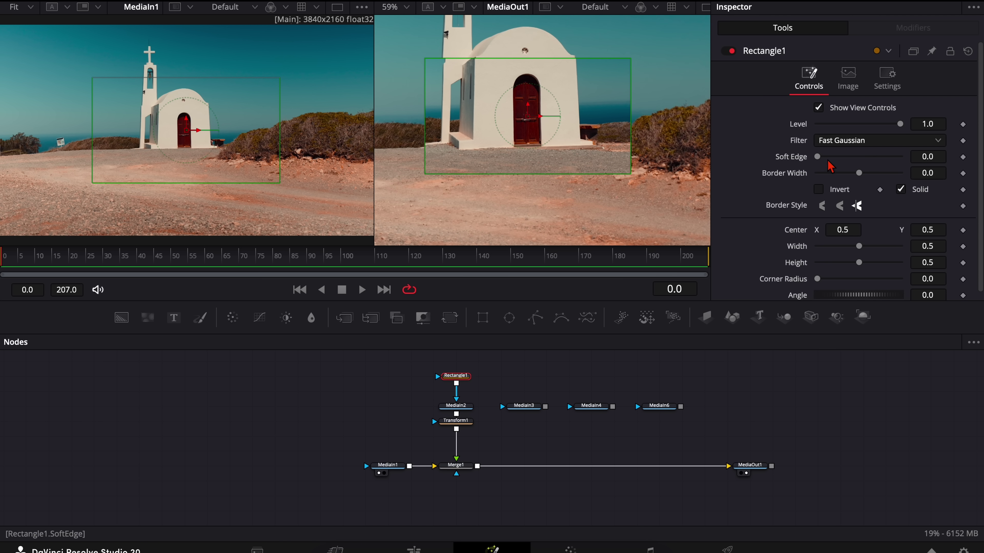
drag(819, 158, 867, 157)
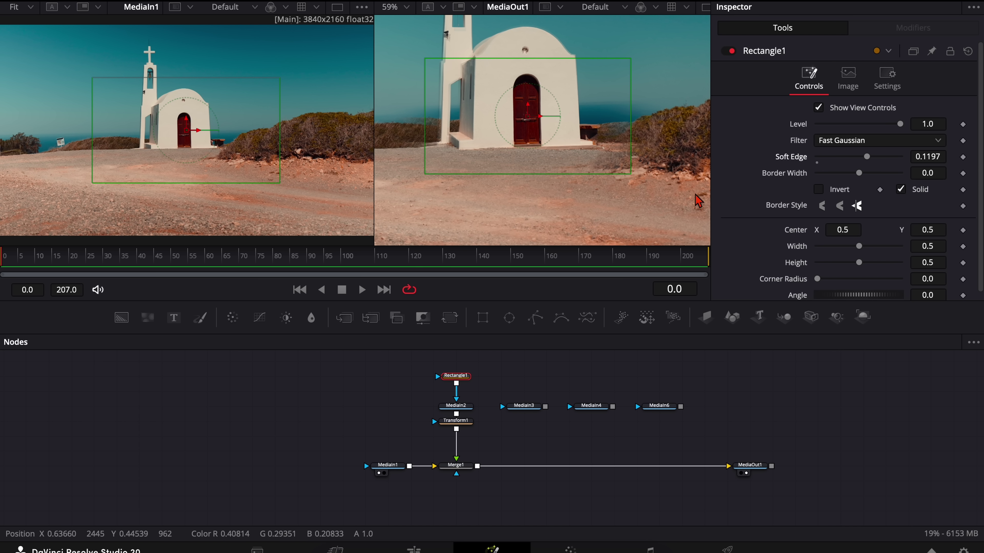
mouse_move(866, 253)
mouse_down()
mouse_move(839, 250)
mouse_move(855, 267)
mouse_up()
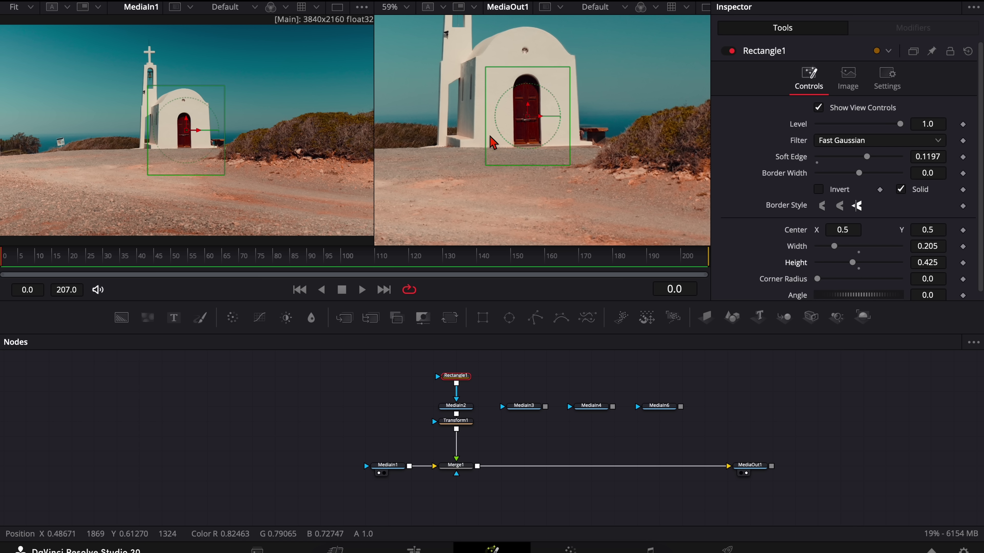
scroll(506, 240, down, 3)
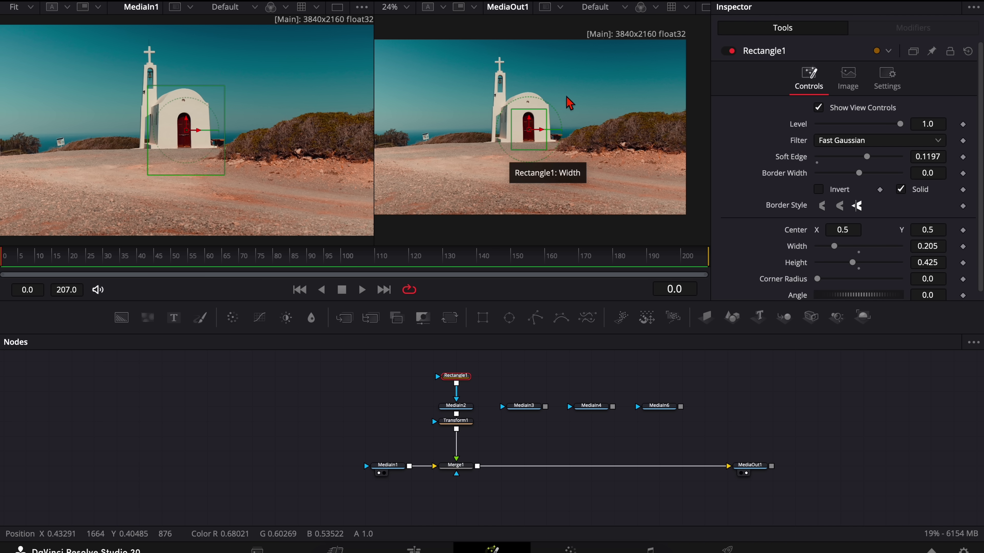
scroll(579, 93, up, 2)
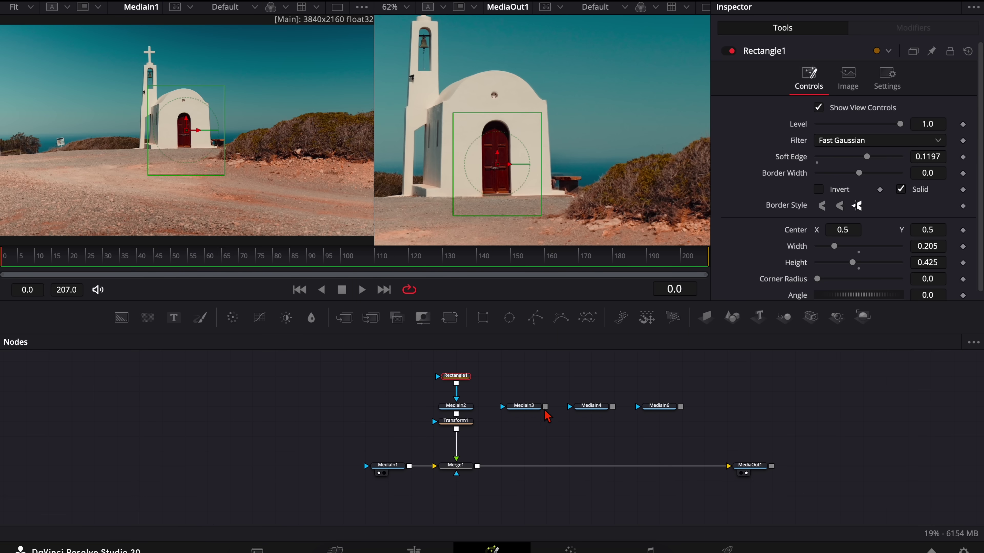
Merge MediaIn3 into the composite via Merge2 at reduced Blend for aligning
drag(545, 407, 480, 471)
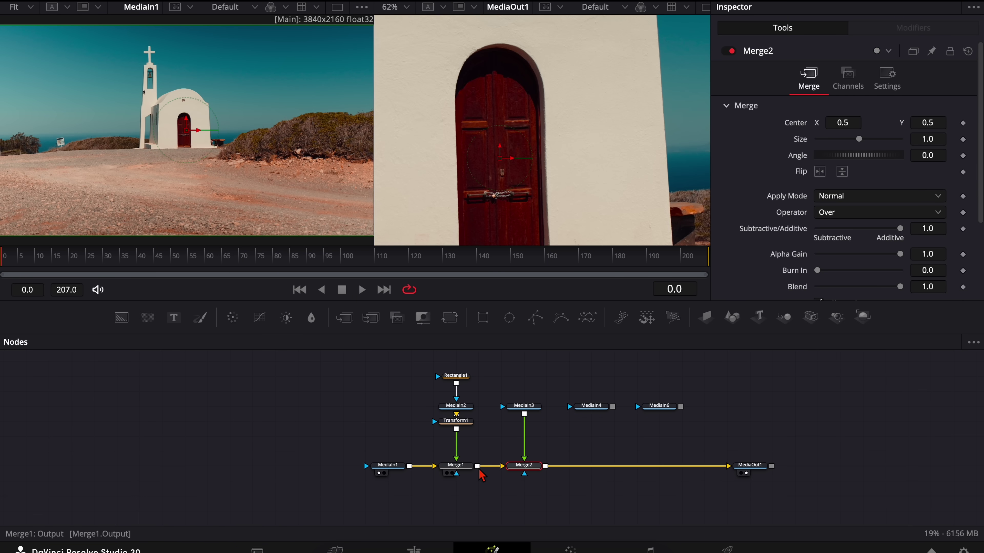
click(526, 469)
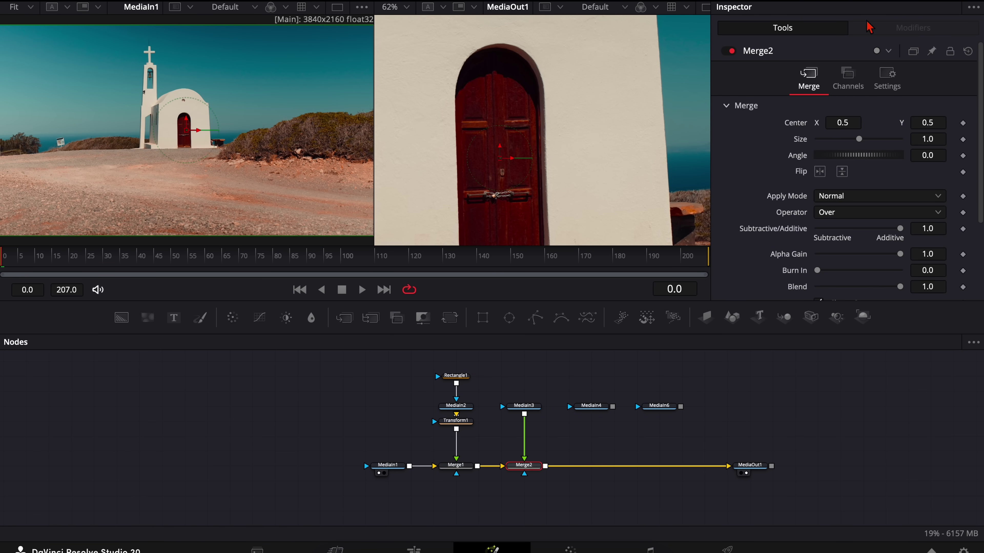
click(887, 80)
drag(900, 124, 861, 123)
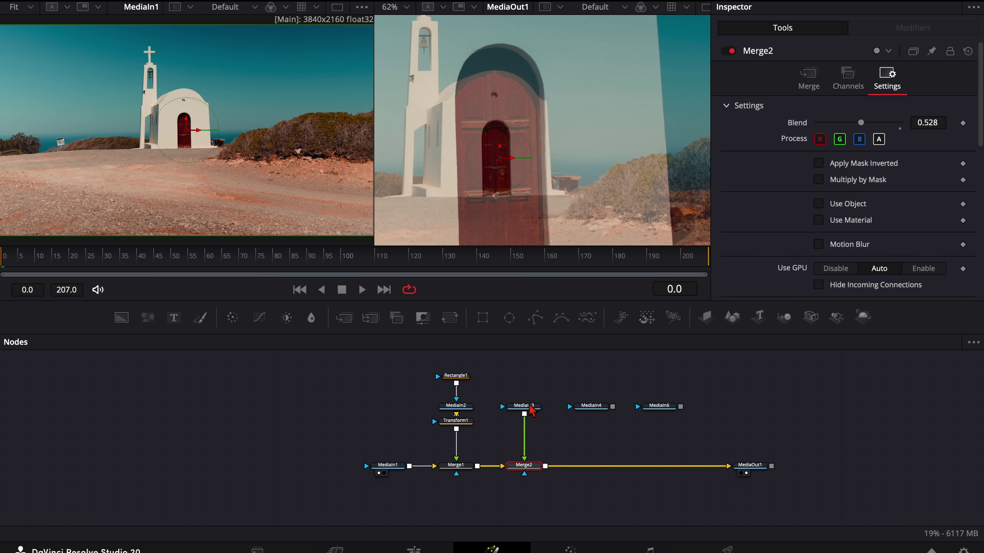
Add Transform2 to MediaIn3 with Size 0.319 and Center 0.4952, 0.5029
click(525, 414)
key(shift+space)
text(trans)
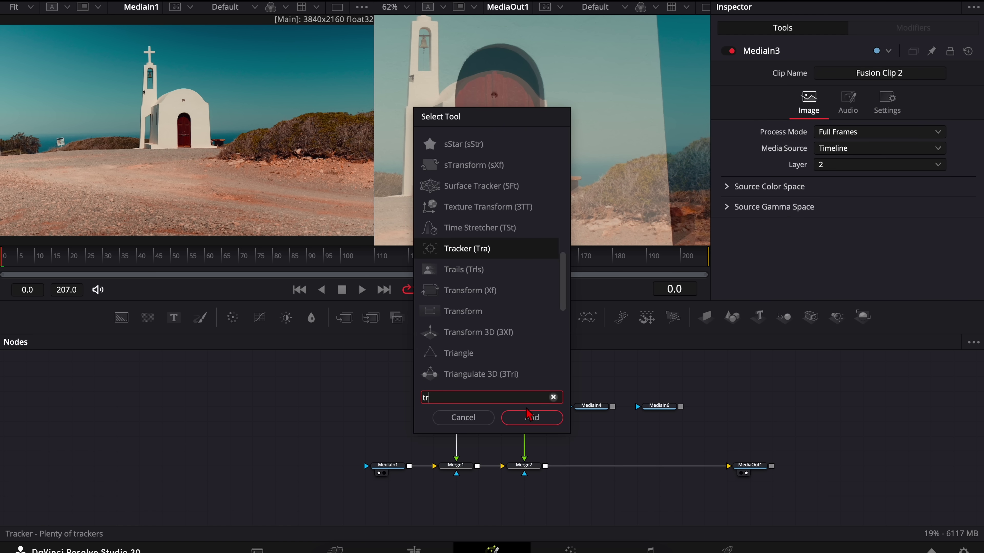
click(527, 410)
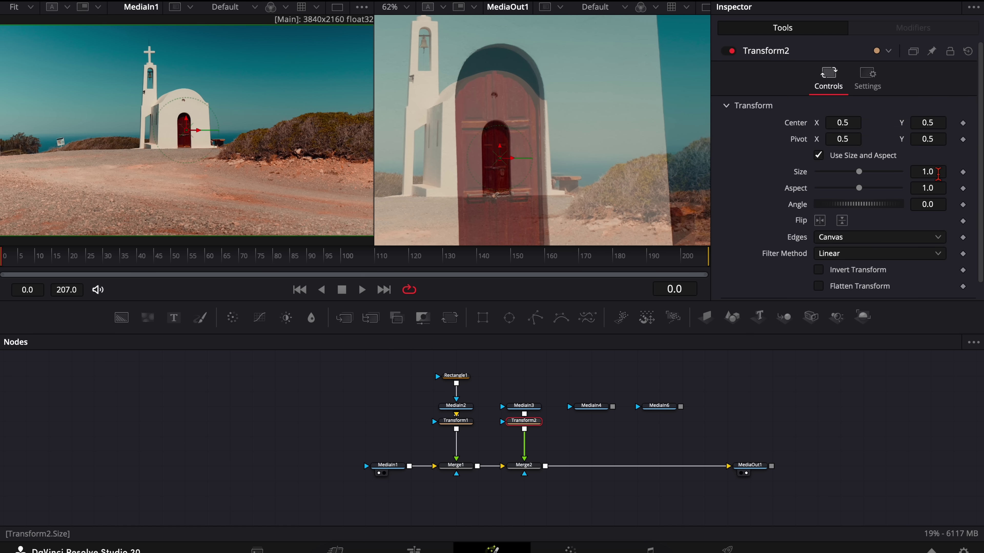
scroll(937, 174, down, 15)
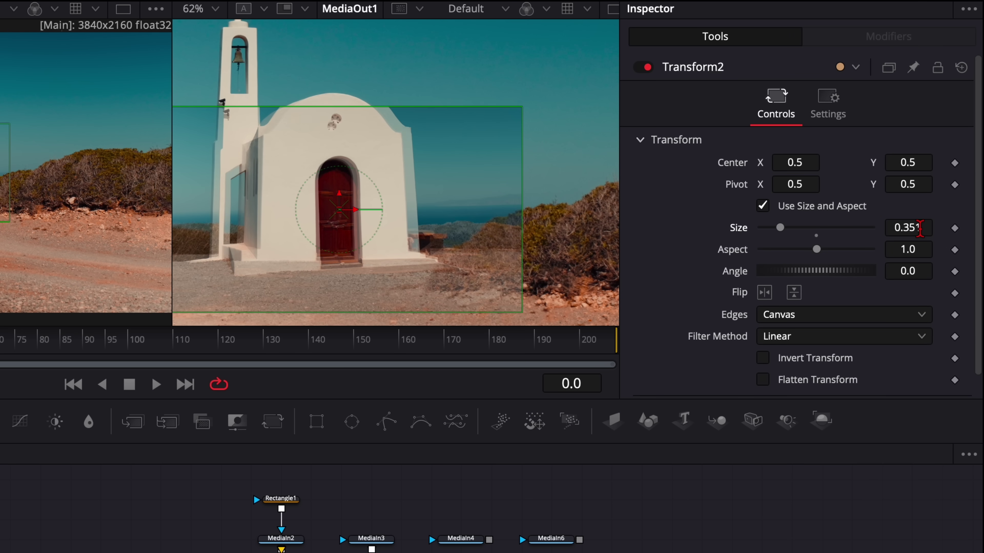
scroll(920, 228, down, 3)
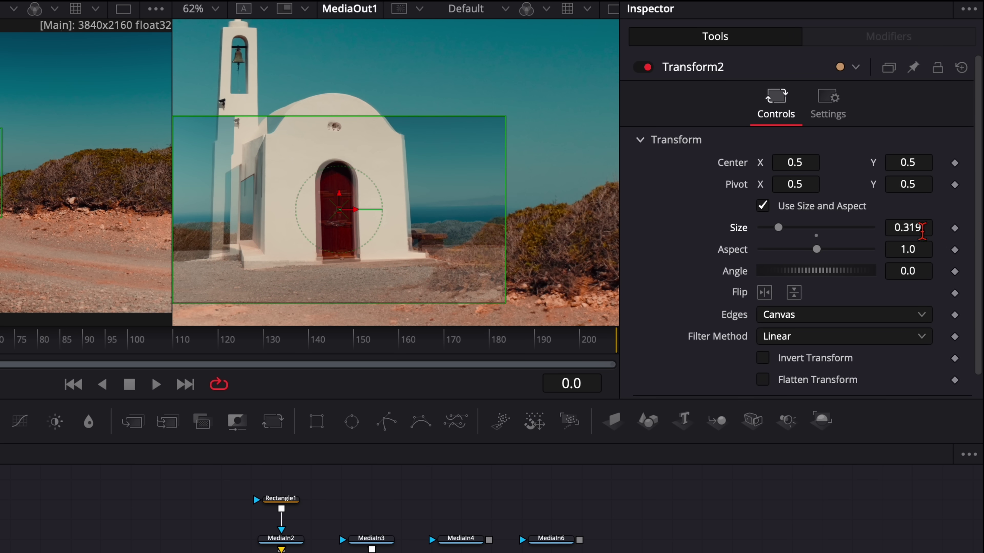
scroll(344, 195, up, 4)
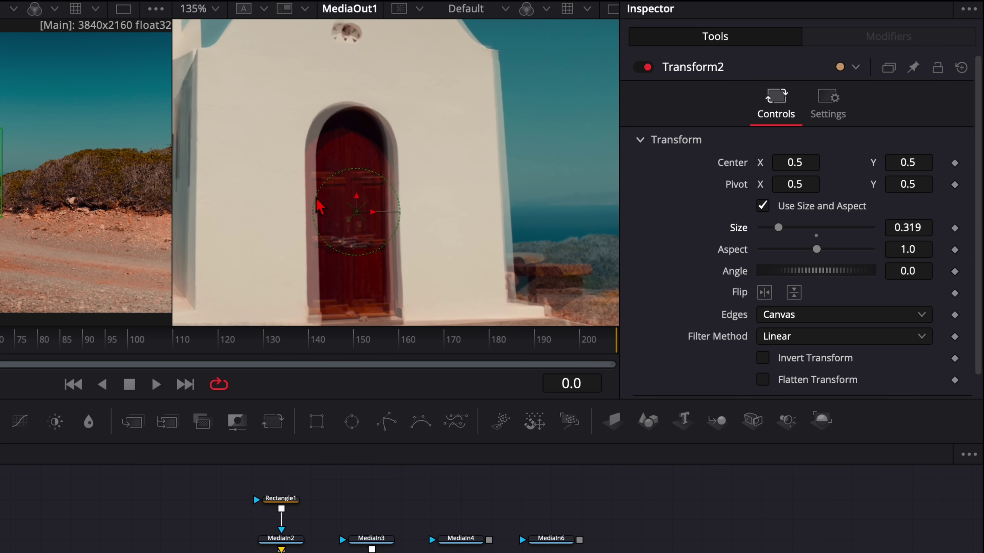
drag(797, 165, 840, 158)
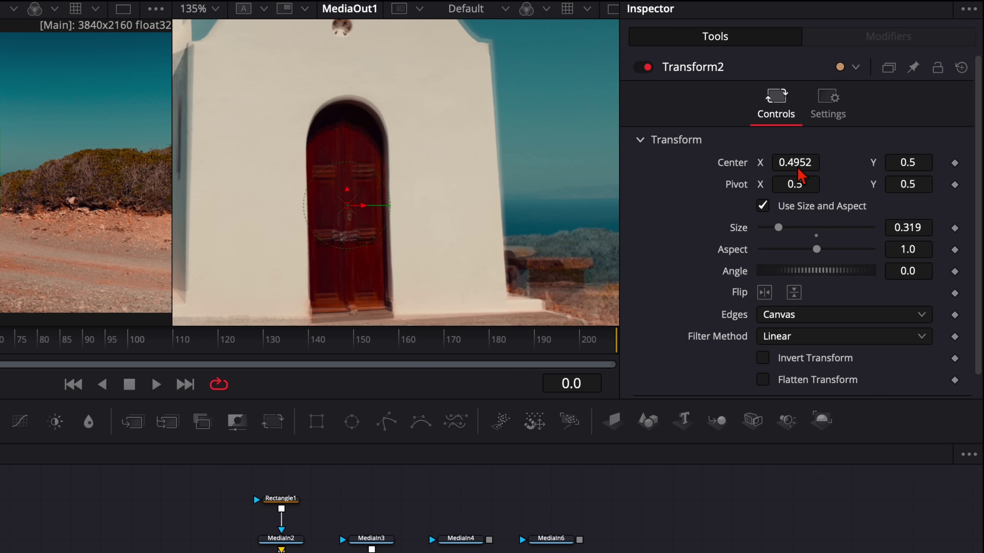
drag(917, 165, 937, 163)
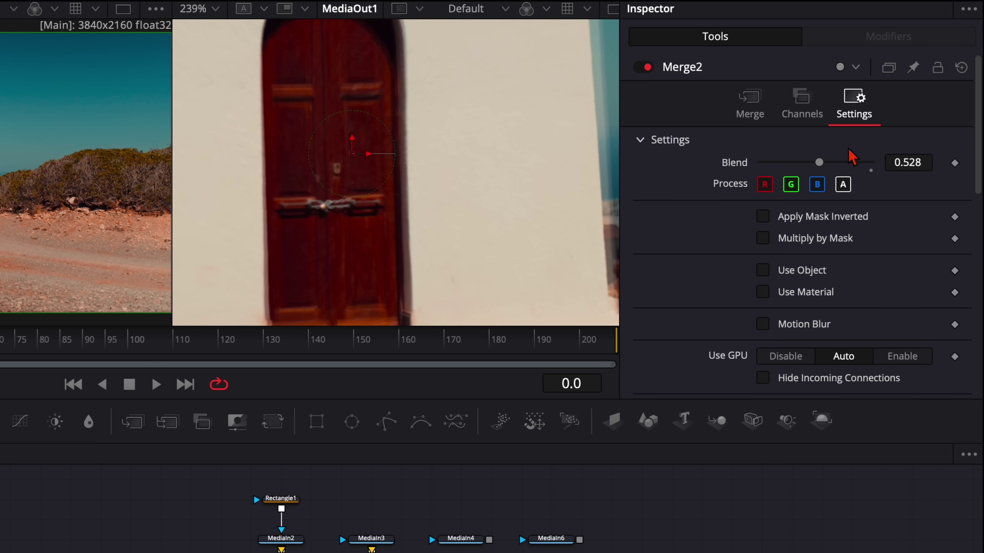
Check door alignment, reset Merge2 Blend to 1.0, and add a Rectangle mask to MediaIn3
drag(818, 163, 843, 163)
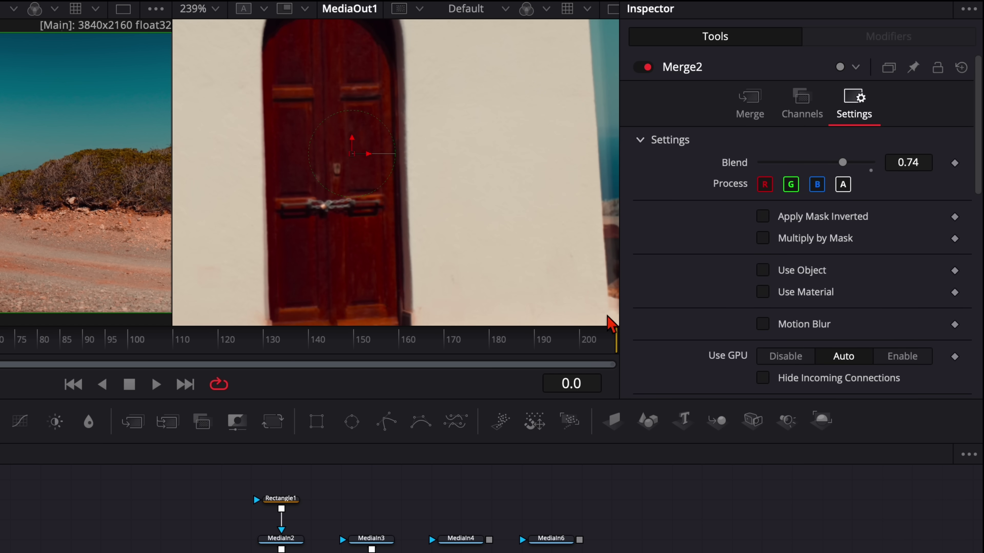
double_click(845, 163)
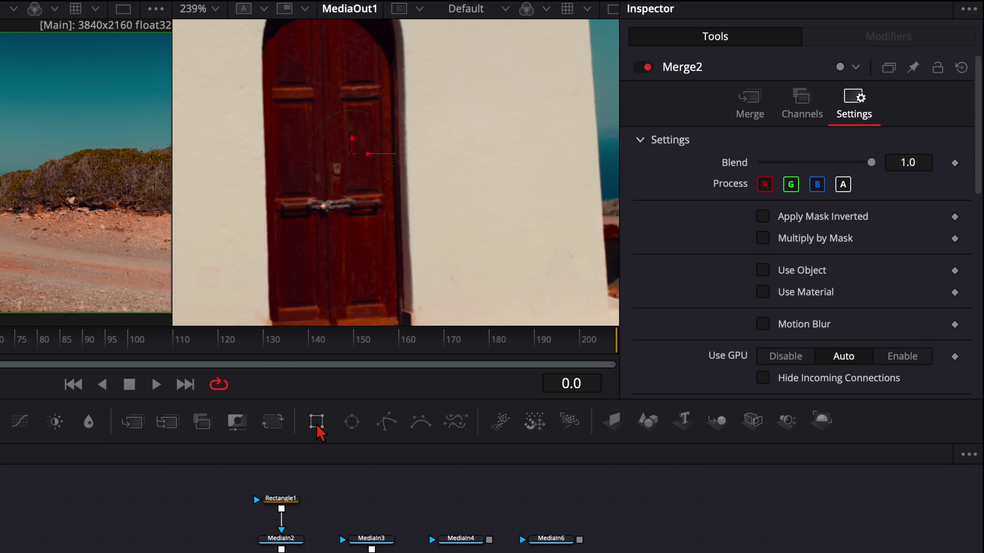
drag(318, 421, 383, 539)
scroll(408, 271, down, 5)
click(371, 499)
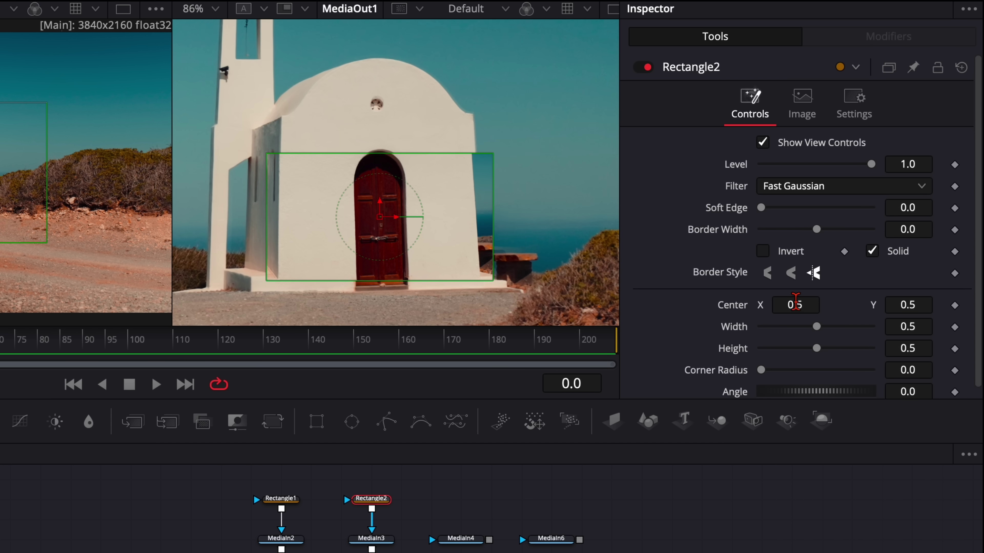
Set Rectangle2 to Width 0.362, Height 0.63, Soft Edge 0.0504, Border Width -0.2
drag(815, 328, 831, 349)
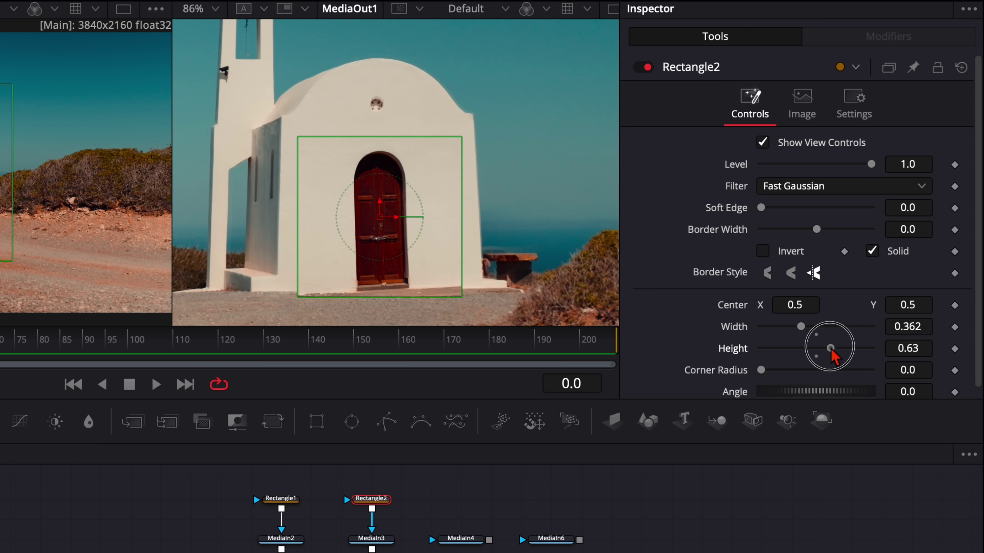
drag(770, 211, 846, 205)
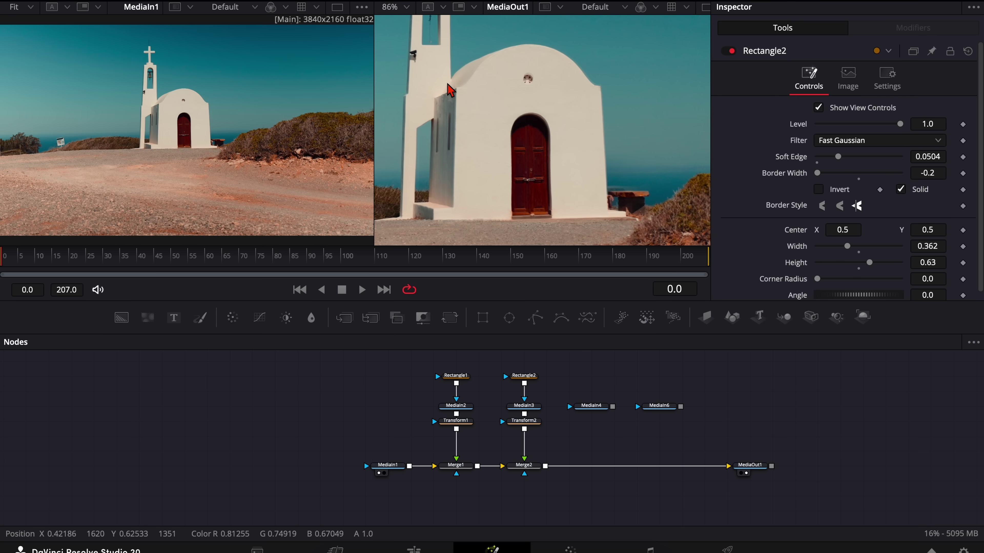
click(523, 378)
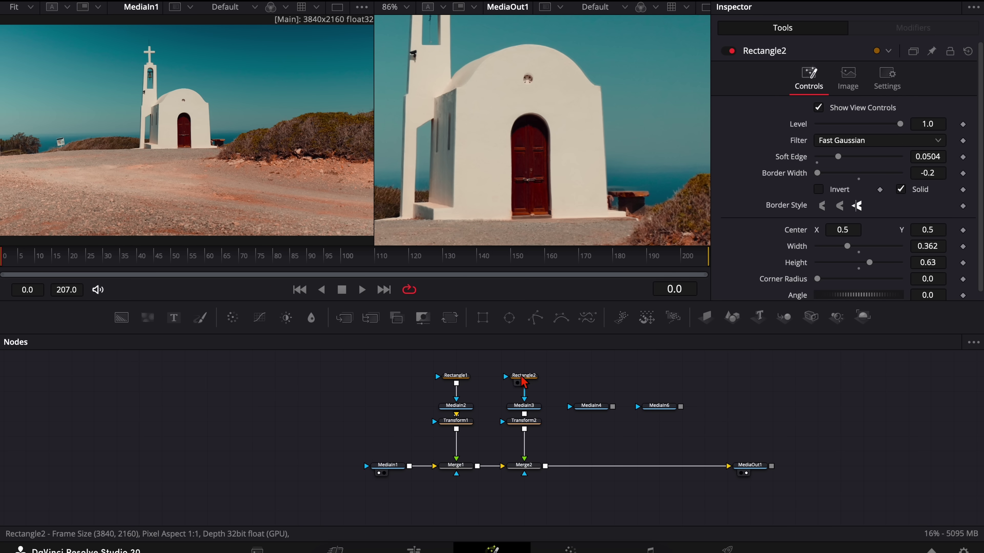
click(527, 423)
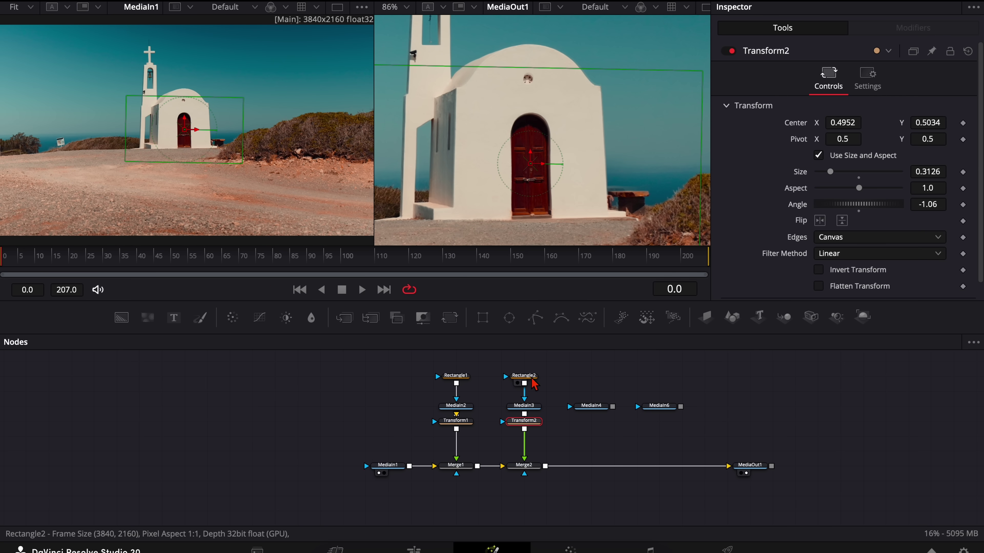
click(524, 375)
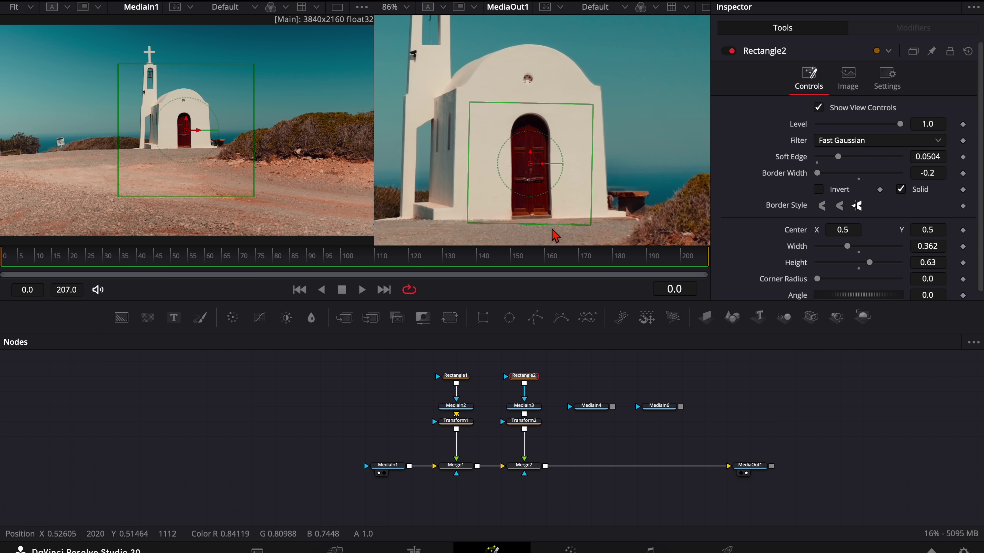
click(581, 397)
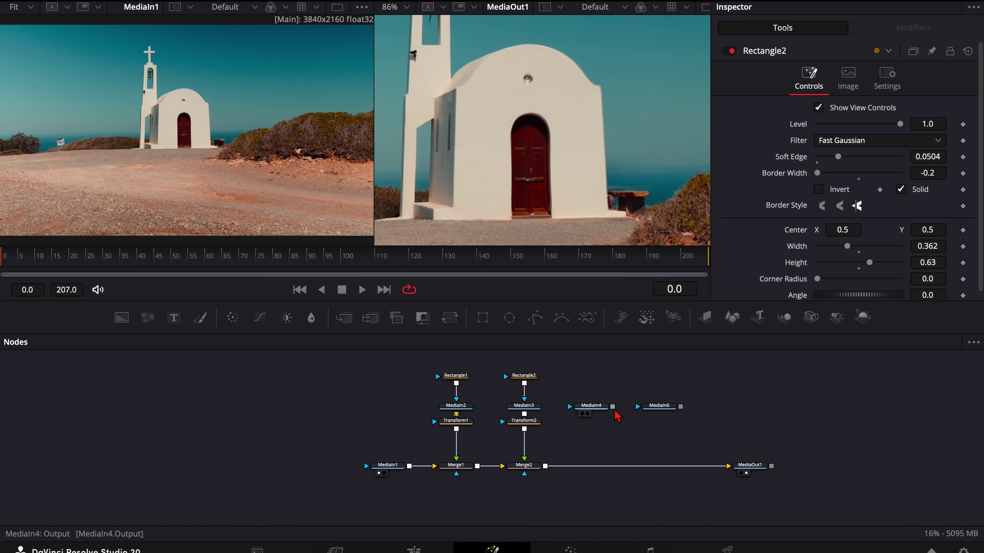
Merge MediaIn4 via Merge3 with Transform3 sized about 0.114 and centred on the door
drag(613, 407, 558, 466)
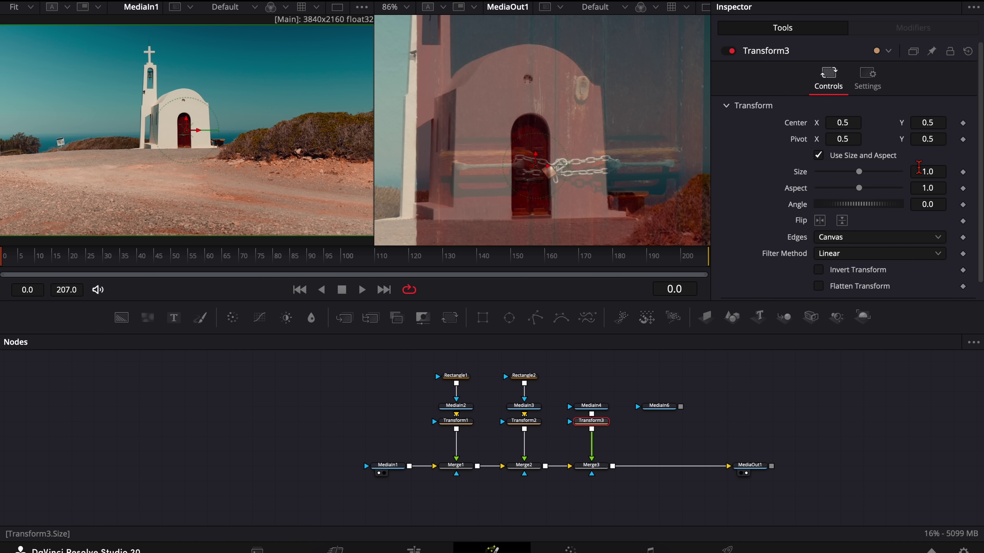
drag(926, 171, 683, 171)
scroll(683, 171, up, 10)
drag(842, 123, 732, 123)
drag(927, 123, 922, 122)
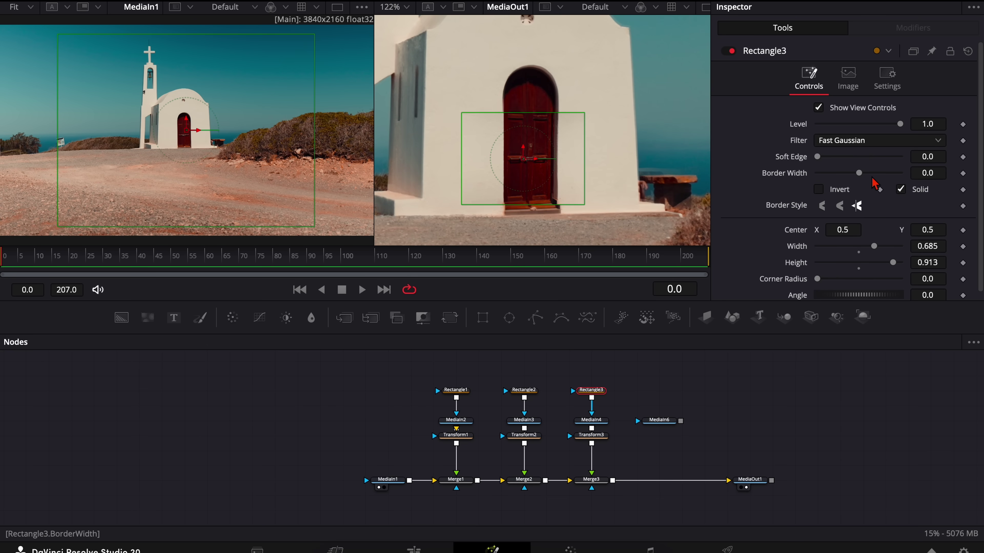
Mask the chained-door frame with a Rectangle (Width 0.685, Height 0.913)
drag(659, 428, 662, 465)
click(659, 420)
key(shift+space)
Add Transform4 to MediaIn6 and shrink the padlock close-up to a tiny size
key(Return)
drag(859, 172, 826, 179)
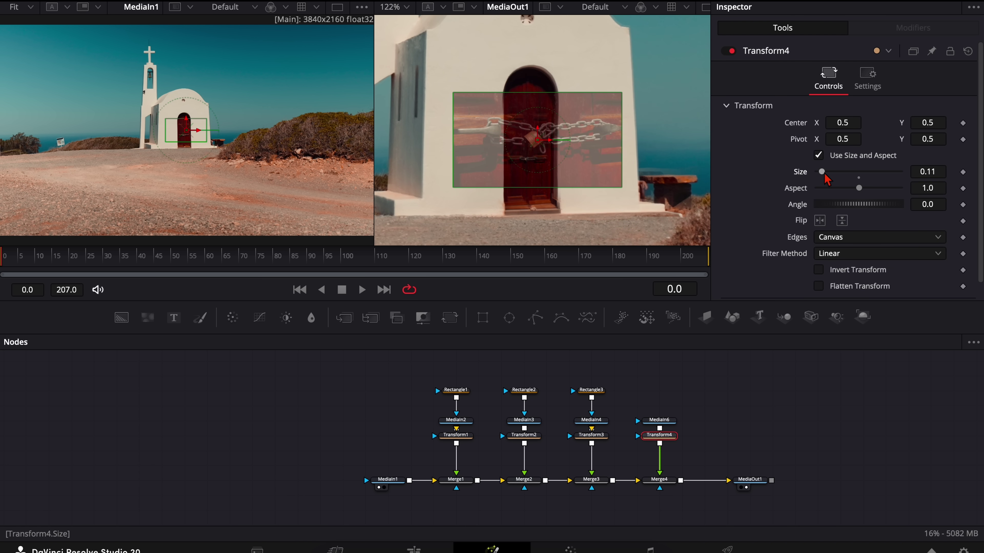
scroll(499, 192, up, 15)
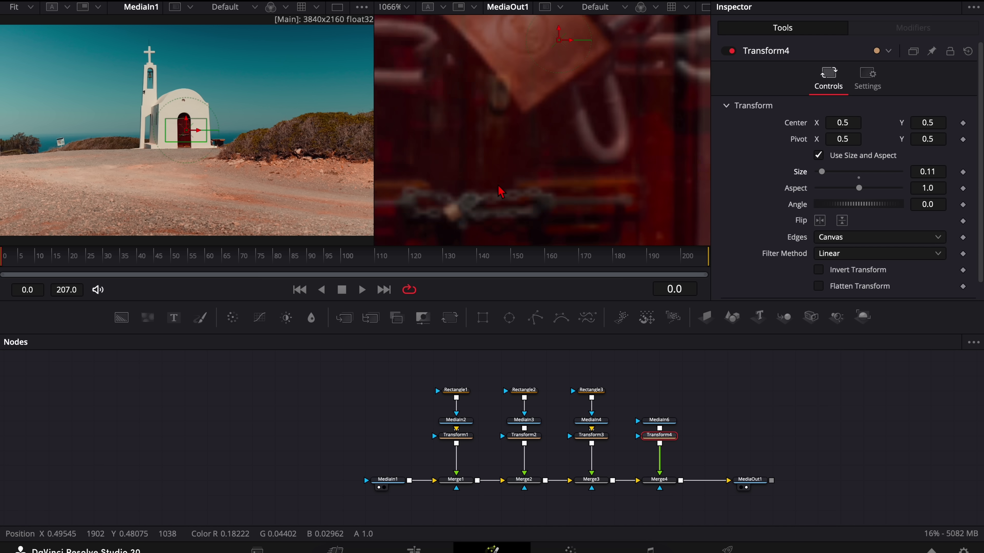
scroll(499, 192, down, 5)
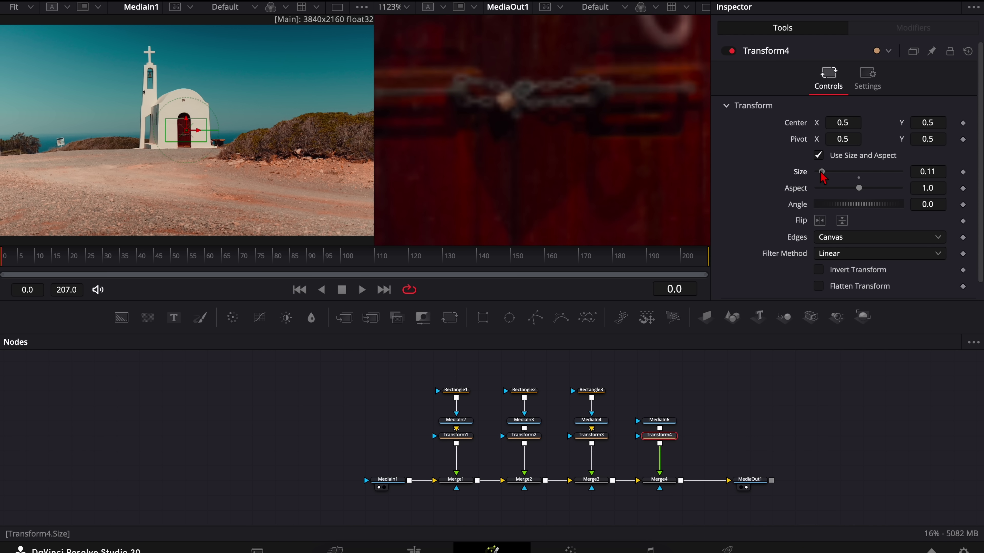
drag(821, 174, 818, 176)
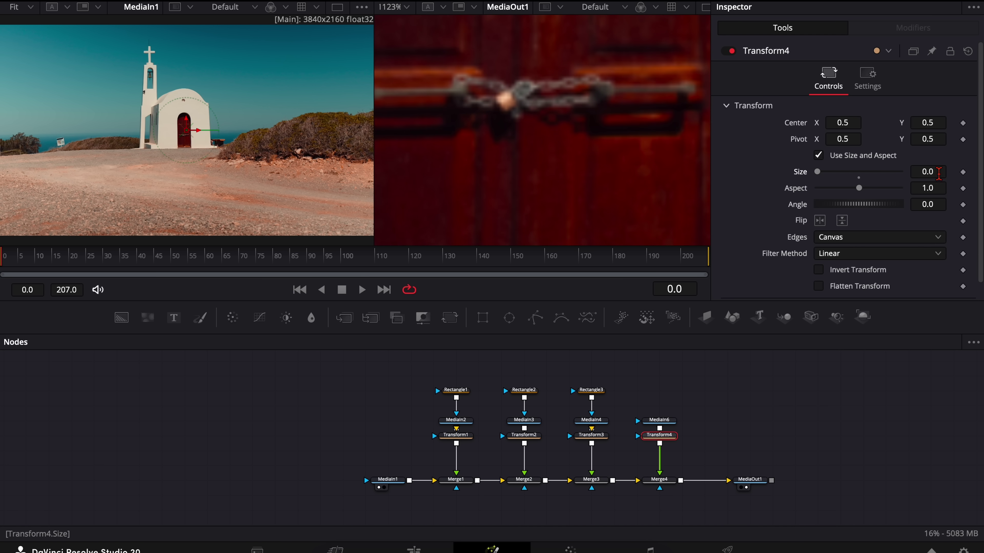
mouse_move(927, 173)
mouse_down()
mouse_move(938, 177)
mouse_move(930, 180)
mouse_up()
Align the padlock with the door chain: Size 0.0149, Center 0.4924/0.4768
drag(928, 123, 918, 102)
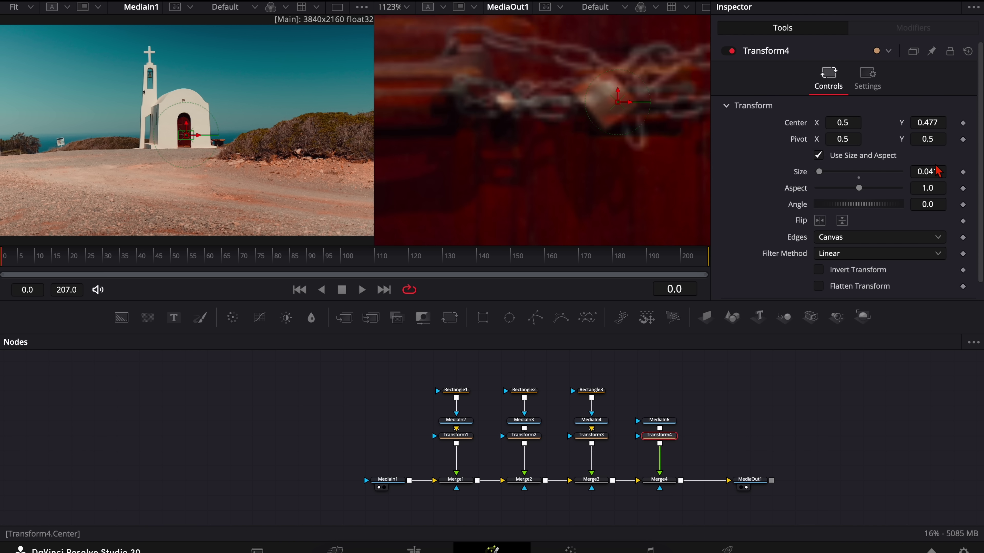
drag(924, 171, 930, 171)
drag(844, 124, 794, 123)
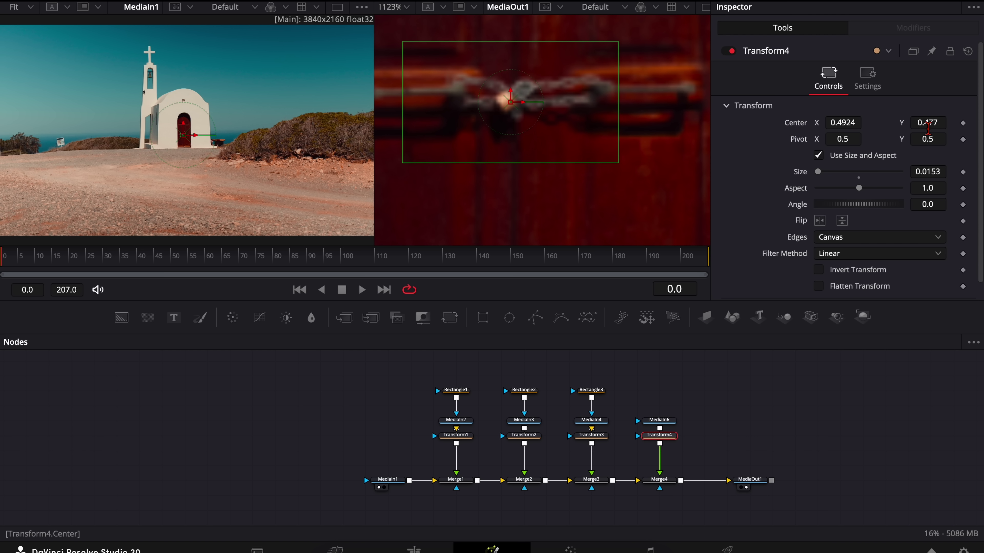
drag(929, 124, 928, 122)
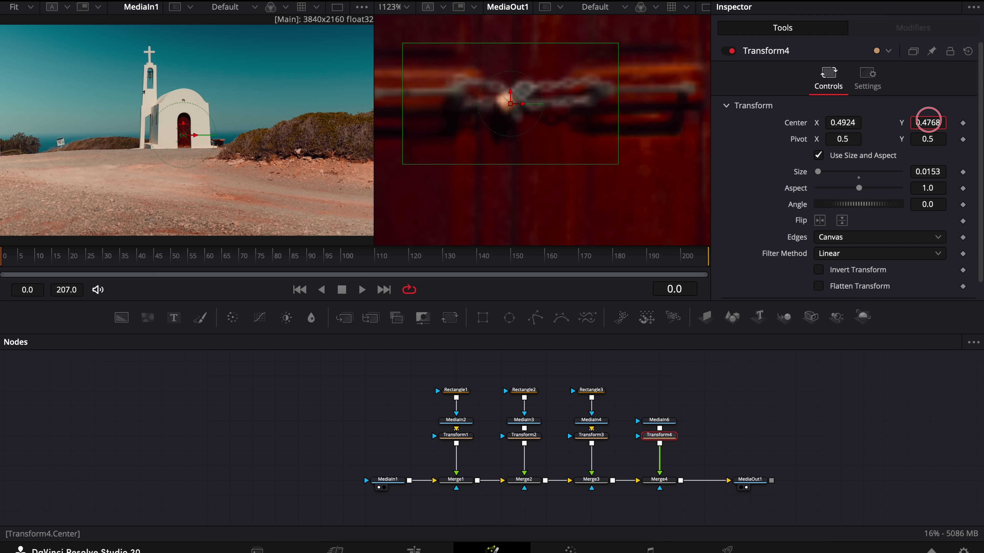
drag(931, 172, 926, 172)
scroll(519, 105, up, 3)
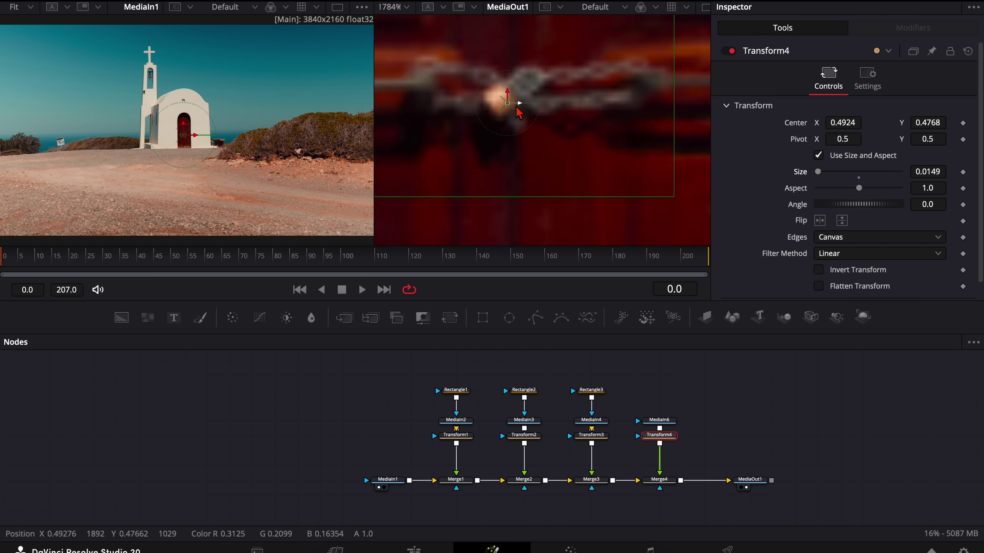
scroll(517, 112, down, 1)
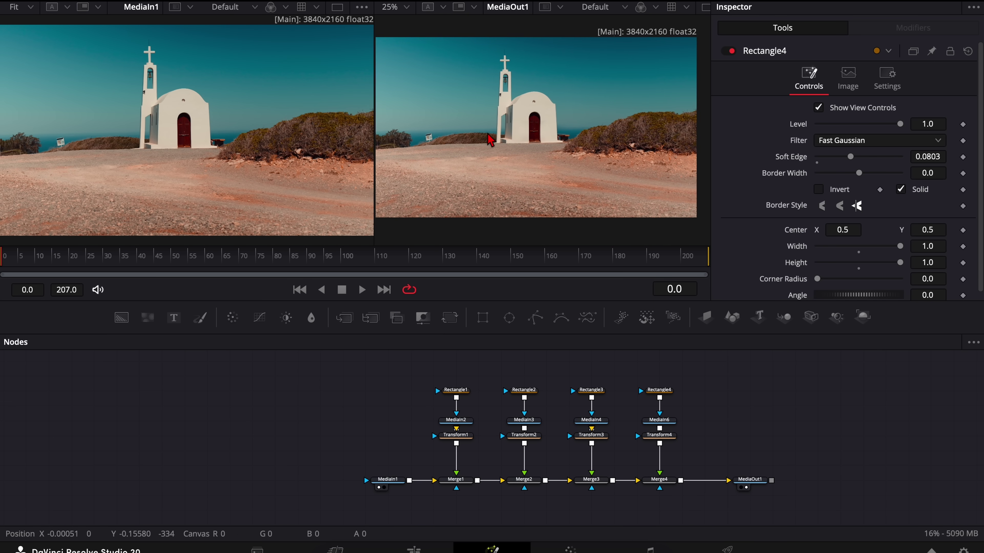
Scroll to review the Merge1–Merge4 chain into MediaOut1 and Rectangle4's 0.0803 Soft Edge
scroll(490, 139, up, 3)
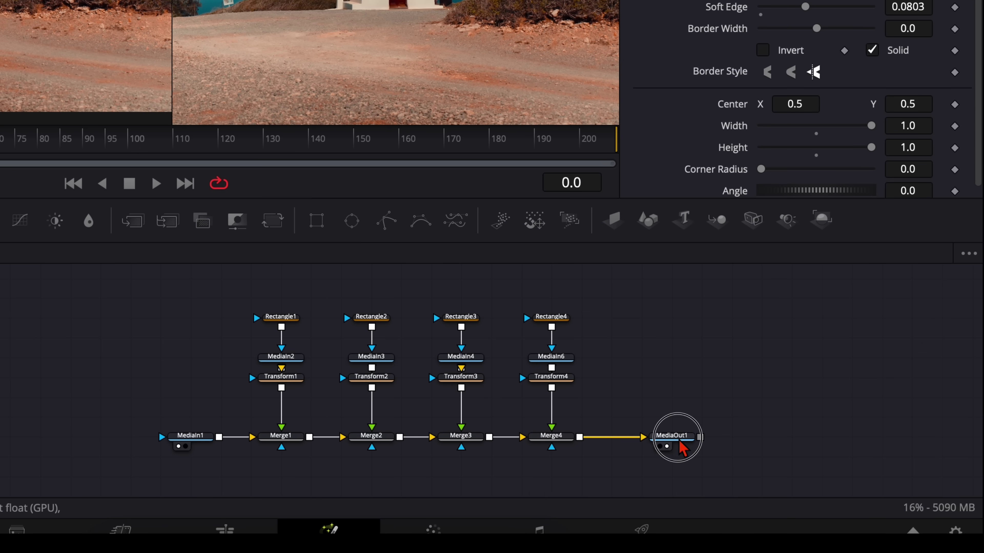
Insert a Transform5 node between Merge4 and MediaOut1
drag(679, 441, 768, 442)
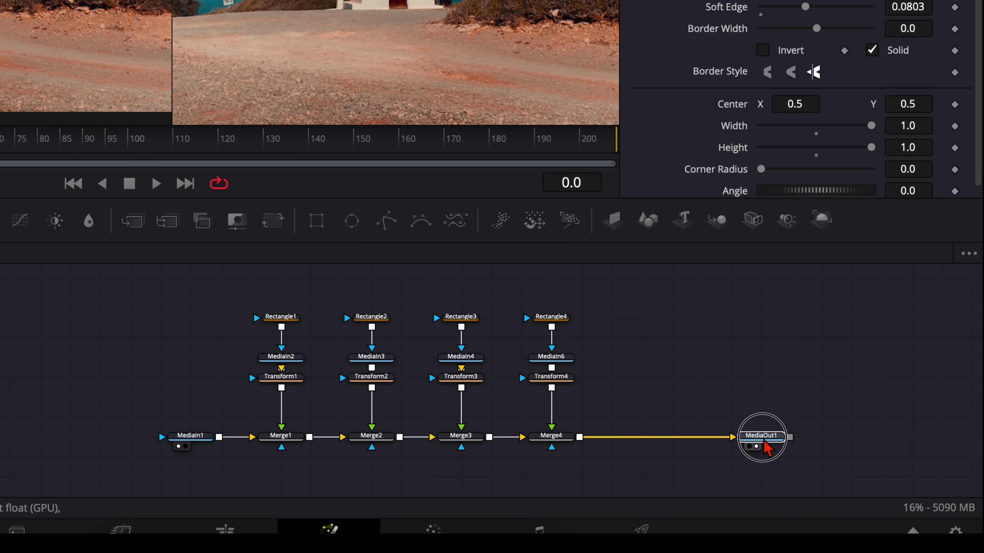
click(557, 450)
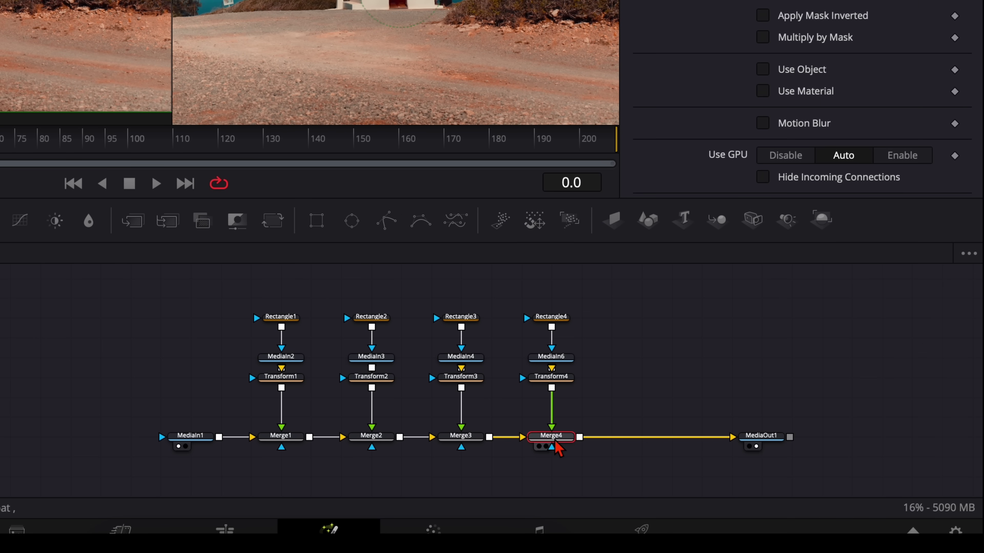
key(shift+space)
text(trans)
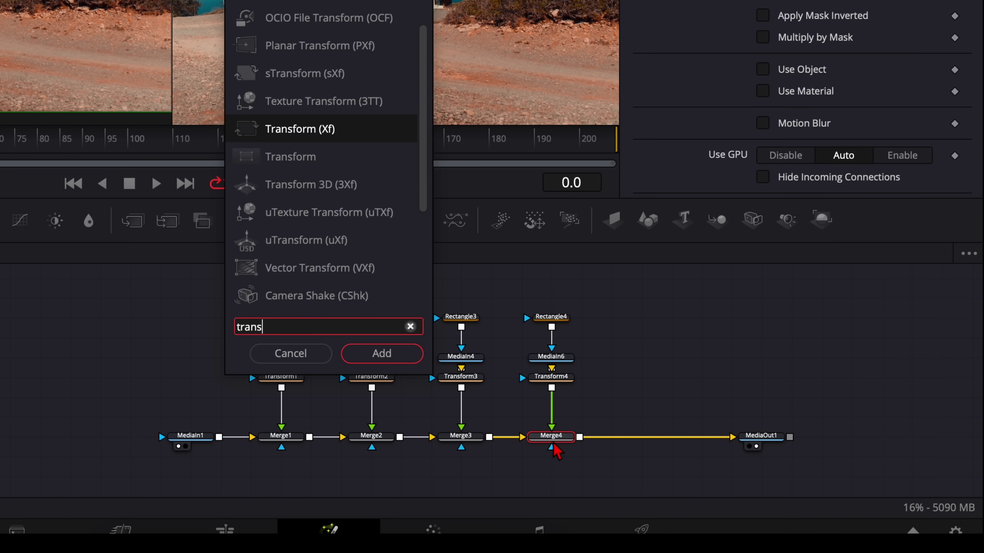
key(Return)
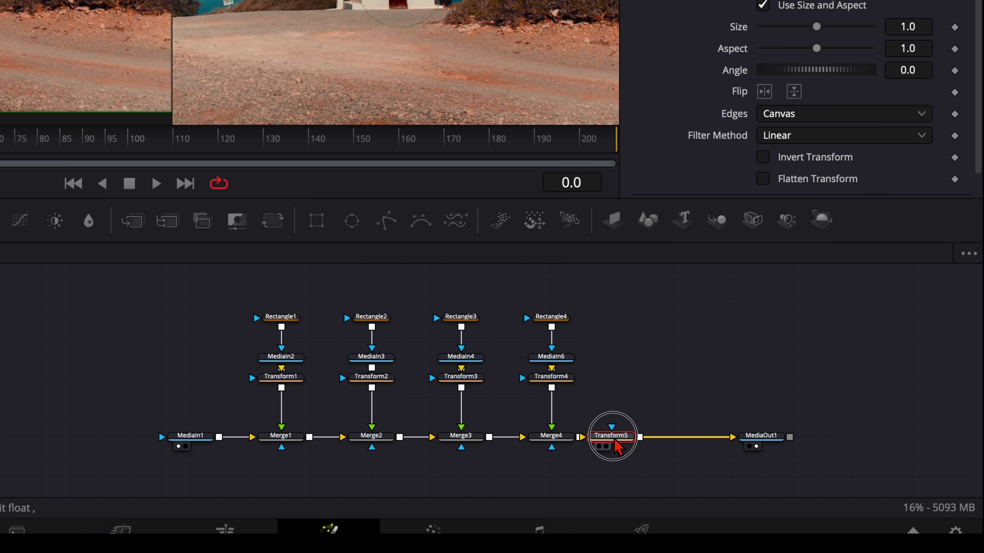
drag(616, 442, 646, 444)
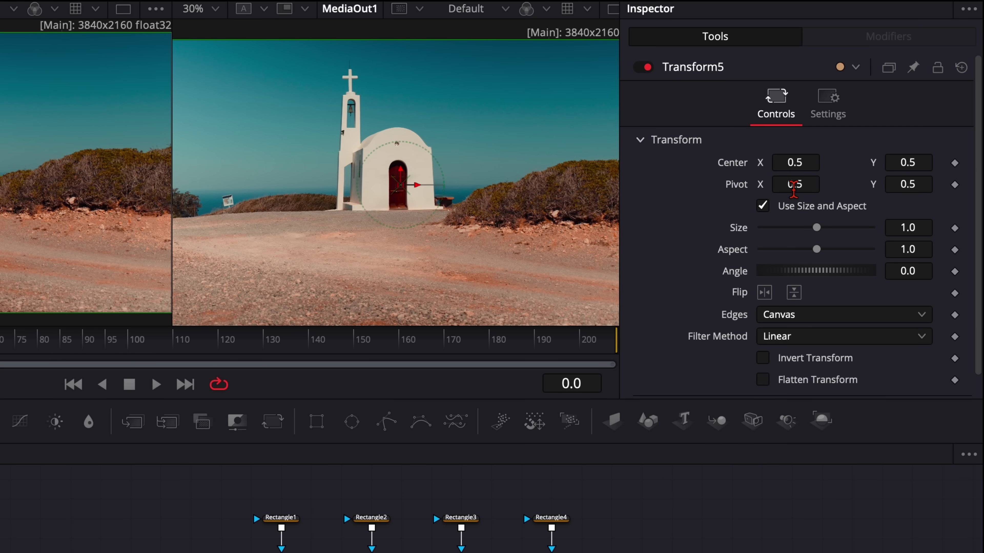
Move Transform5's pivot onto the door padlock at 0.4926, 0.4773
scroll(403, 163, up, 10)
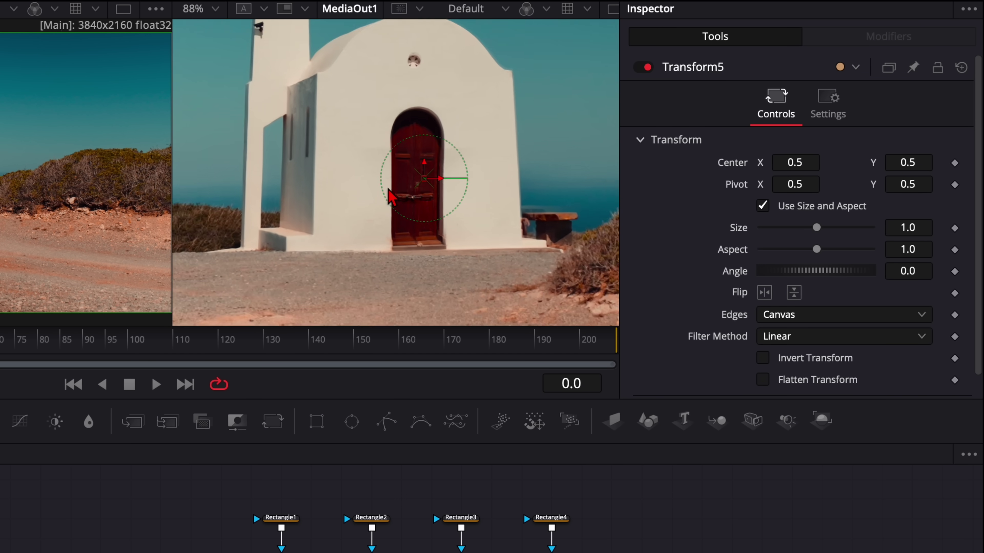
scroll(389, 196, up, 3)
scroll(389, 196, down, 2)
scroll(390, 196, up, 3)
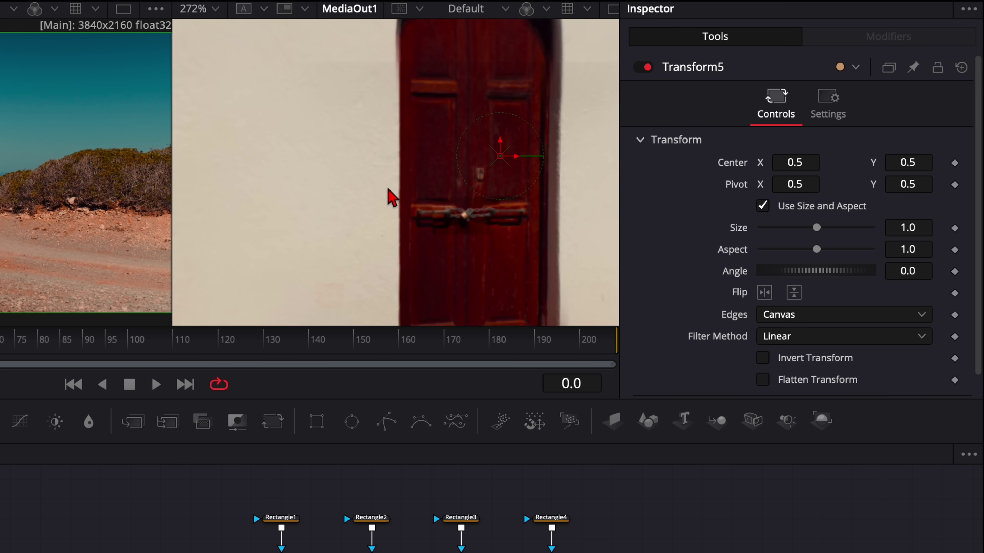
scroll(434, 209, right, 1)
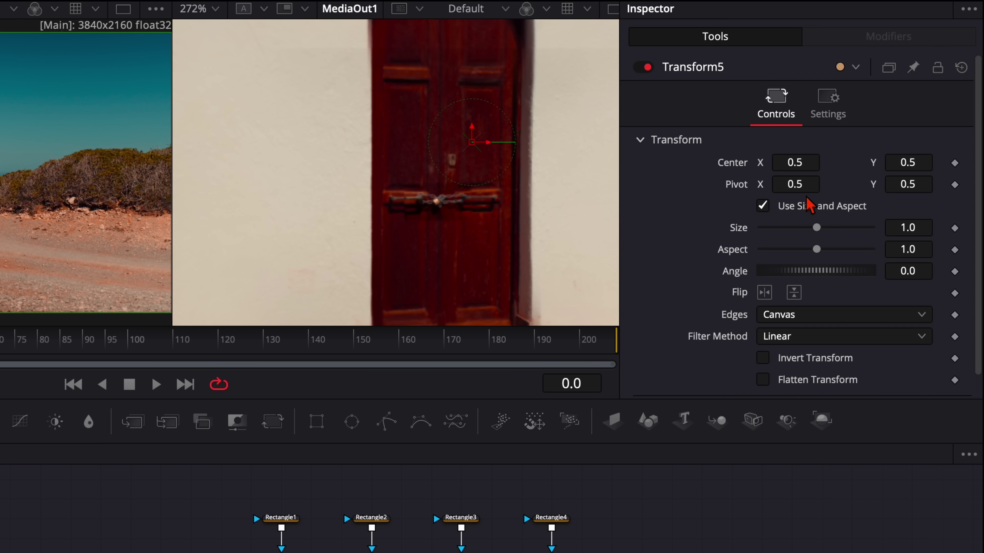
mouse_move(798, 184)
mouse_down()
mouse_move(783, 191)
mouse_move(815, 186)
mouse_move(806, 190)
mouse_up()
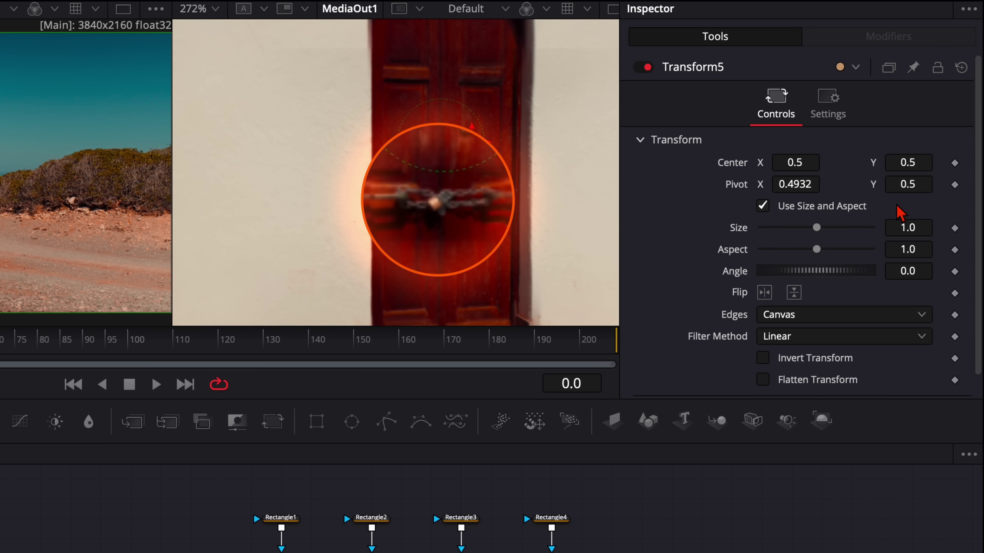
drag(913, 184, 713, 231)
drag(801, 182, 796, 184)
drag(816, 227, 845, 228)
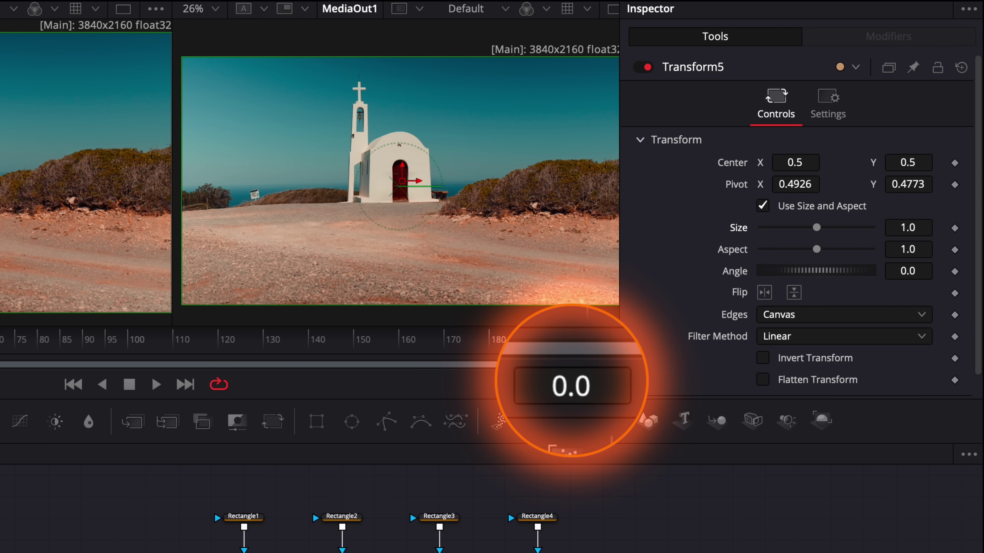
Keyframe Transform5's Size at 1.0 on frame 0, then go to frame 50
click(955, 228)
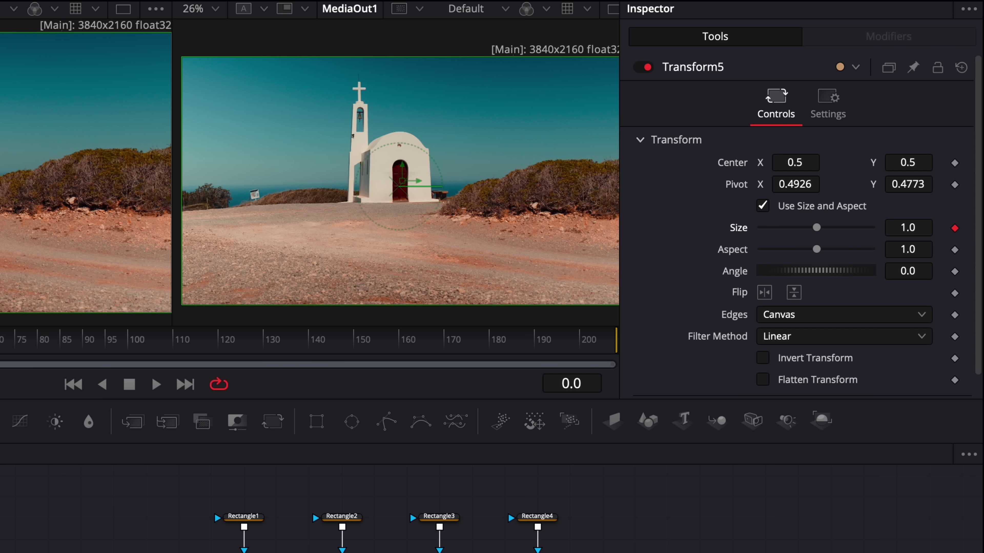
text(50)
key(Return)
Set Size to 80 at frame 50 and play the zoom from the start
click(921, 228)
text(50)
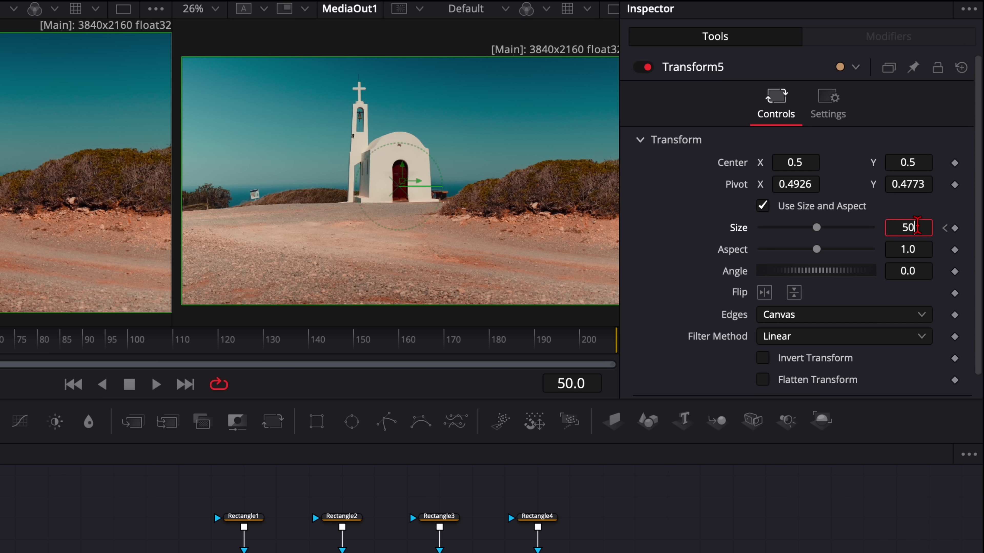
key(Tab)
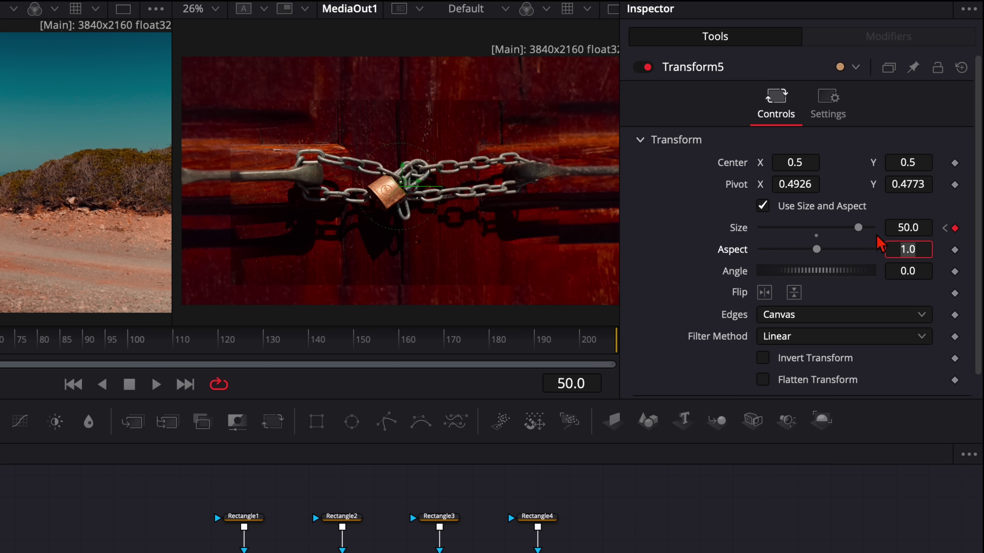
drag(858, 228, 871, 228)
click(920, 228)
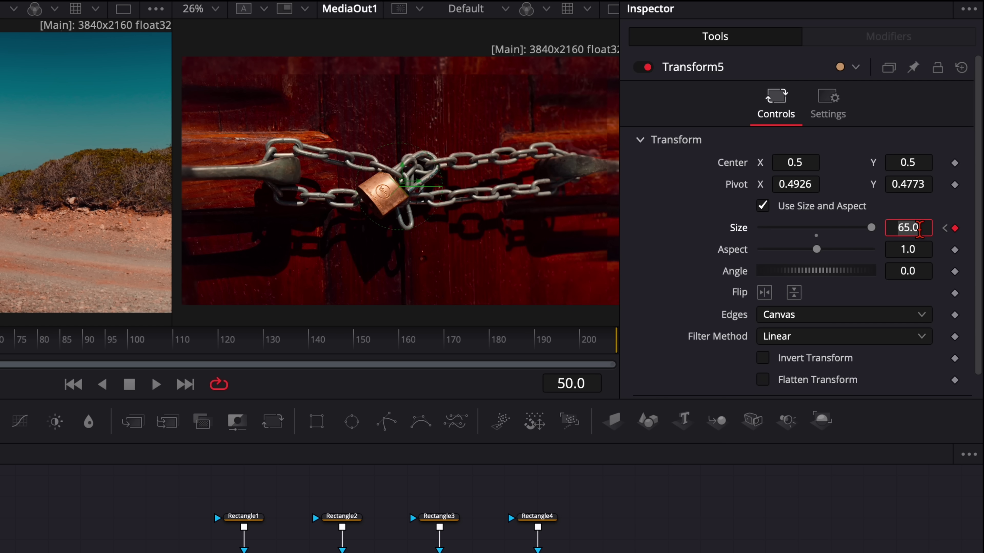
text(80)
key(Tab)
key(Return)
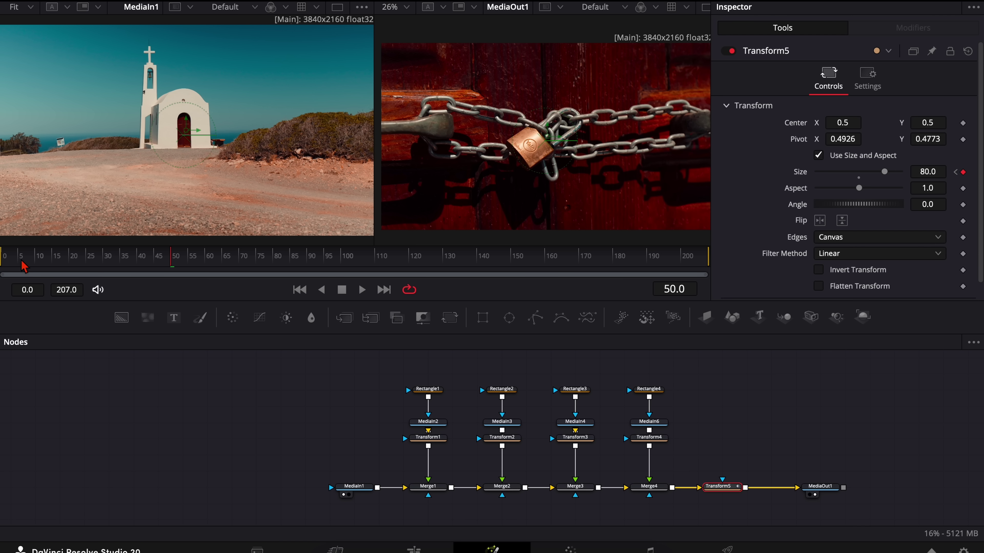
key(Home)
key(space)
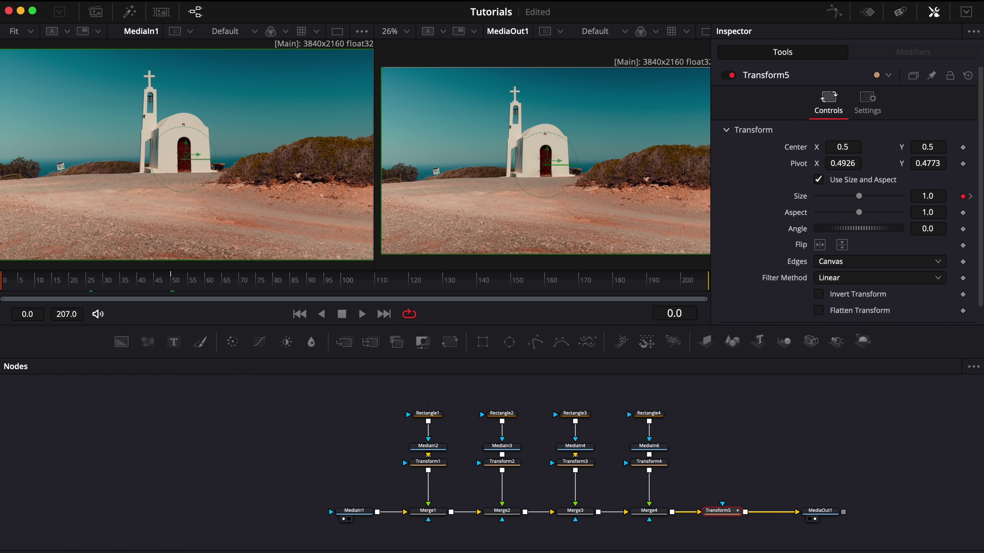
Show Transform5's Size curve in the Spline editor and smooth both keyframes into an ease
click(834, 14)
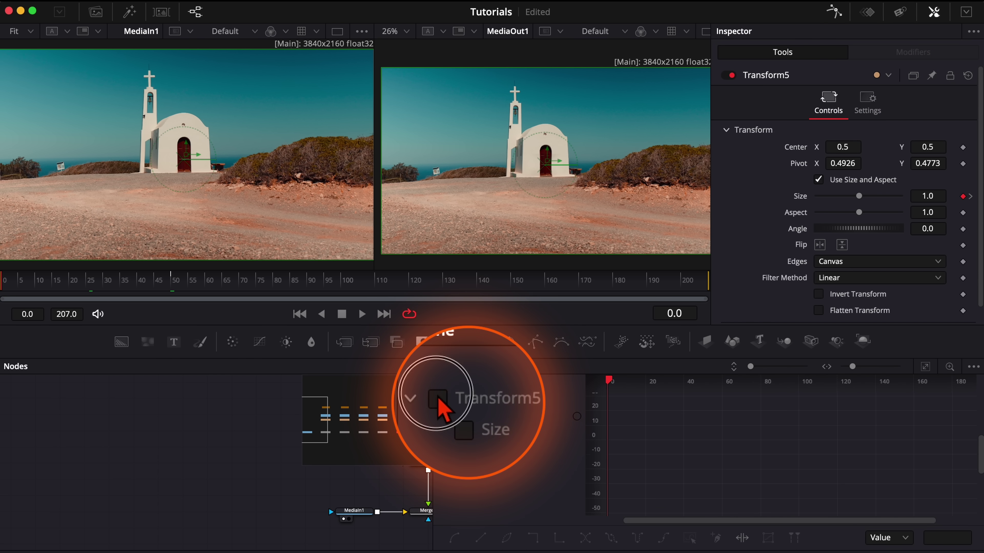
click(452, 401)
click(925, 366)
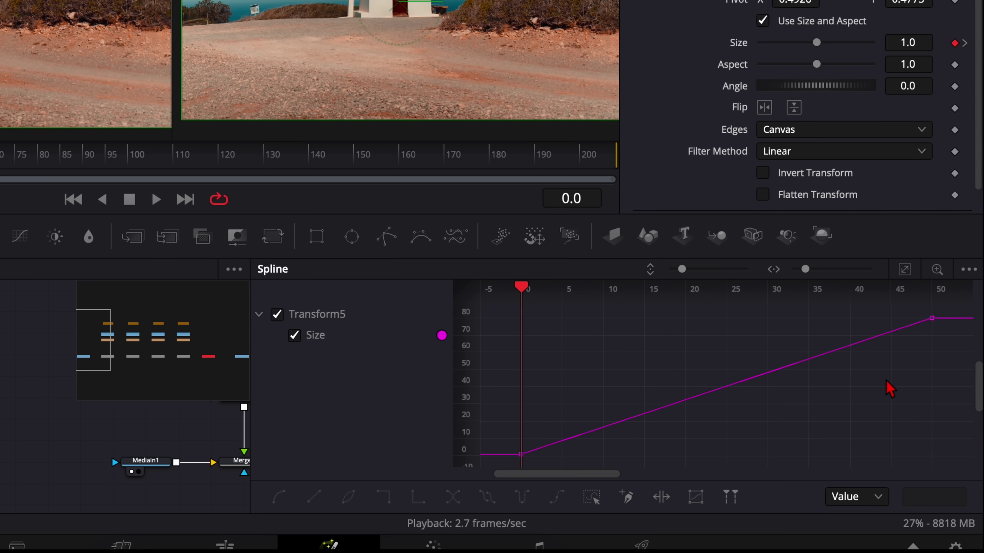
key(ctrl+a)
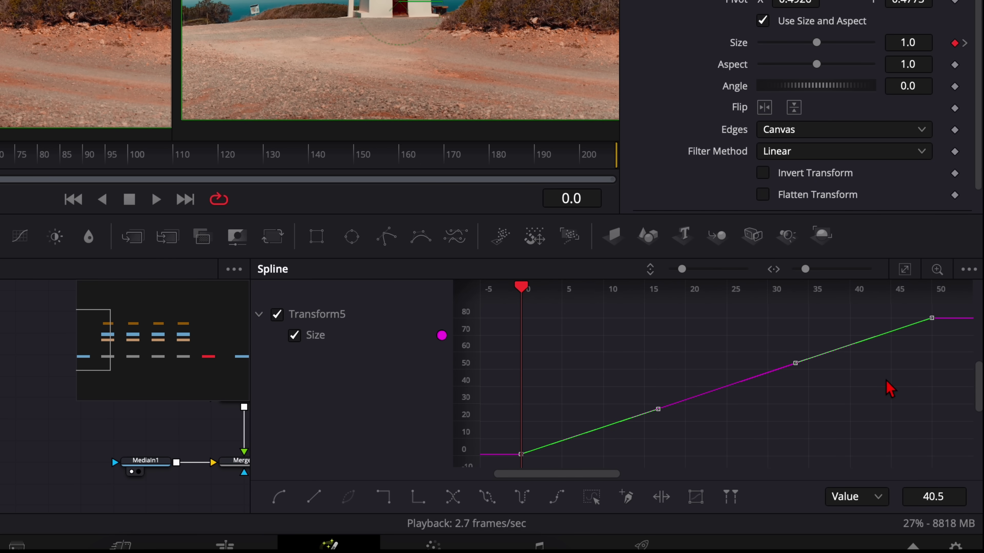
key(shift+s)
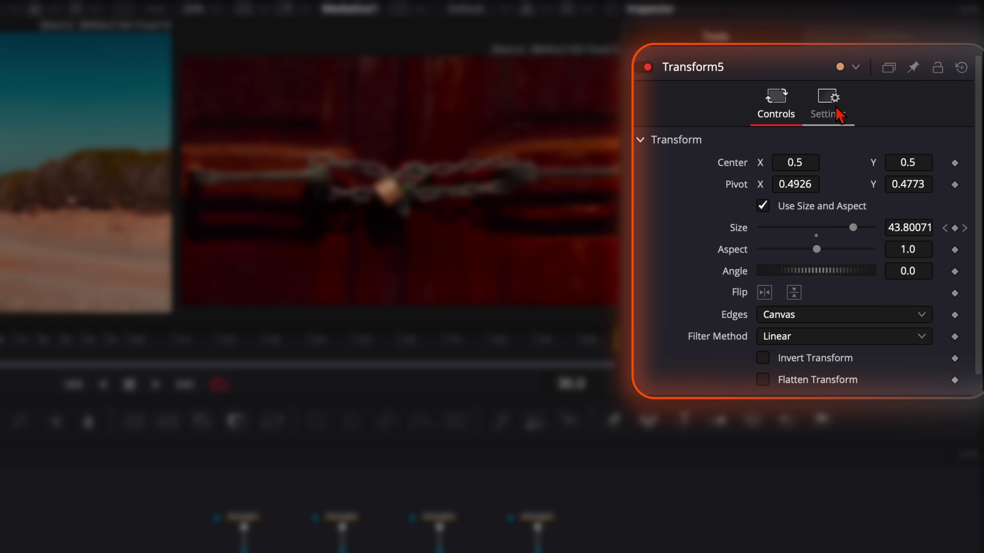
Enable Motion Blur on Transform5 with Quality 6 and Shutter Angle 280
click(831, 113)
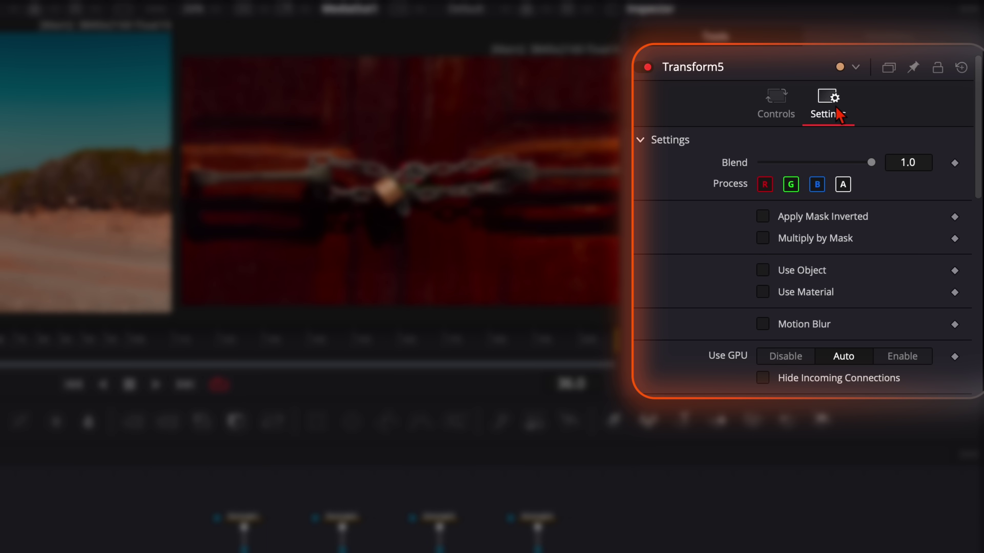
click(763, 325)
scroll(833, 286, down, 5)
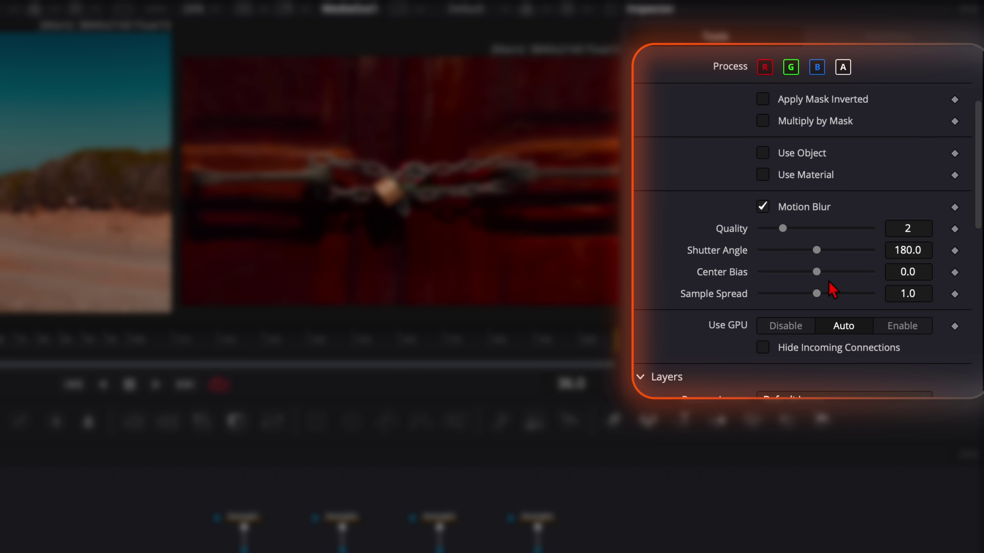
click(858, 229)
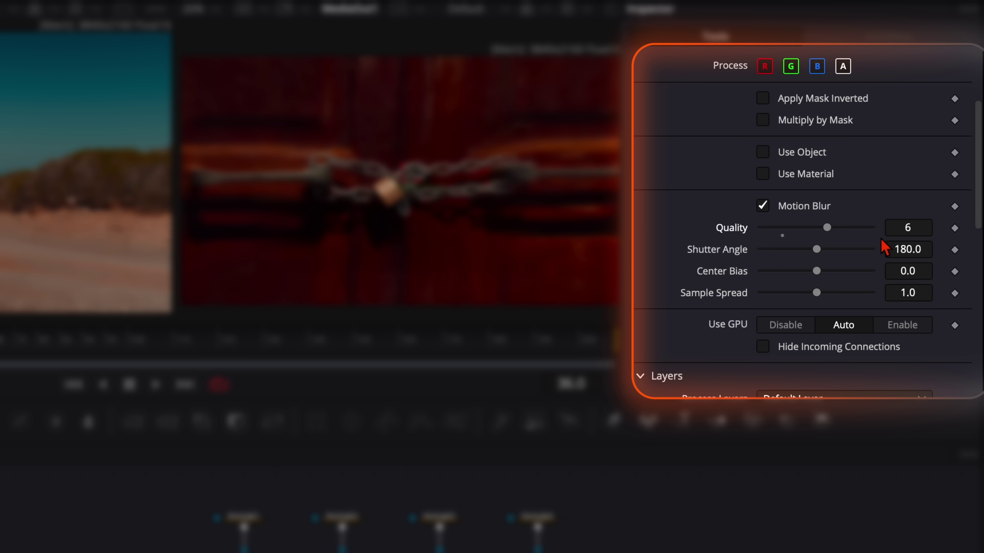
click(855, 248)
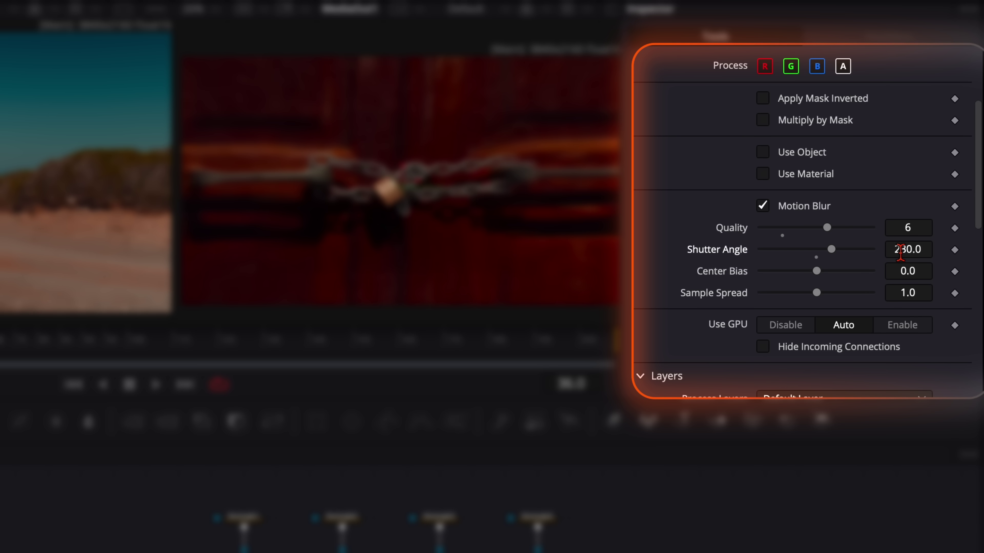
click(866, 253)
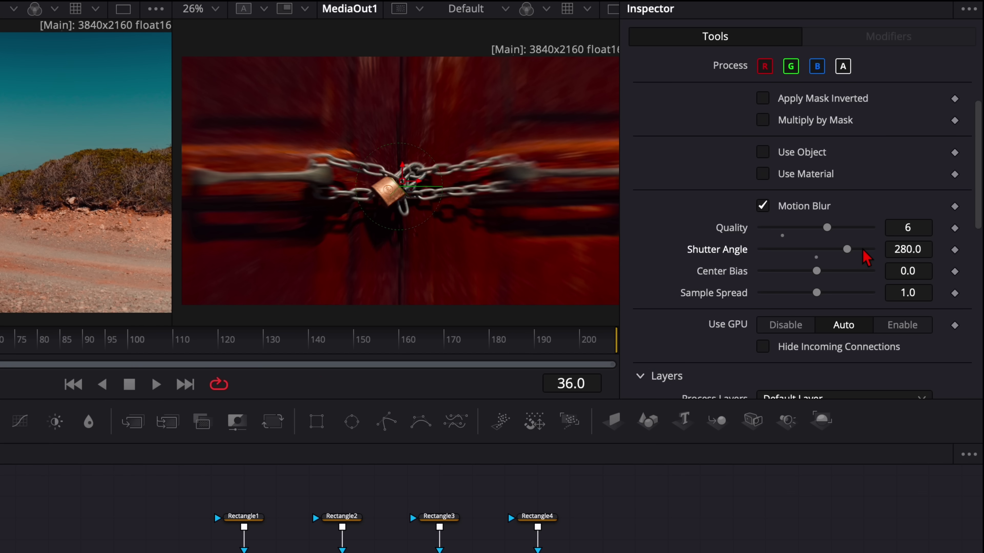